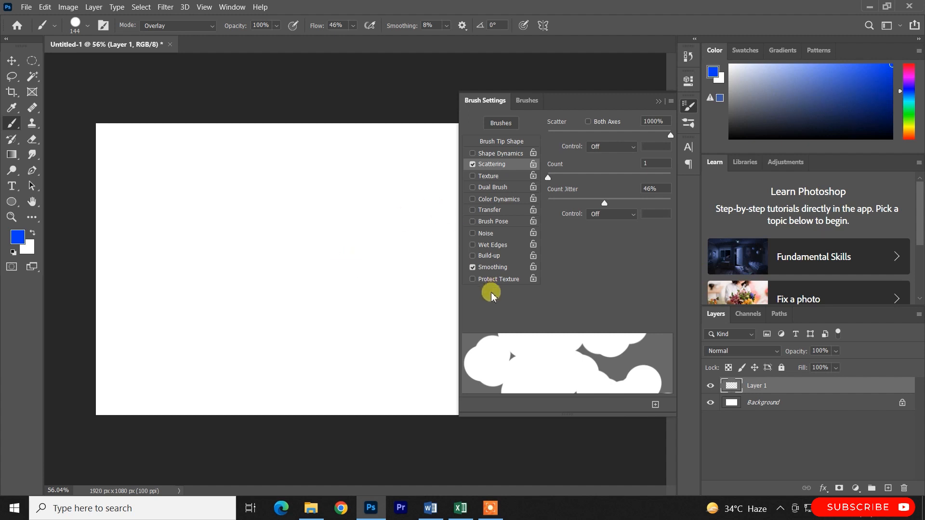
Switch Shape Dynamics and Scattering on and off to compare their brush stroke previews
{"action": "left_click", "coordinate": [471, 154]}
{"action": "left_click", "coordinate": [473, 165]}
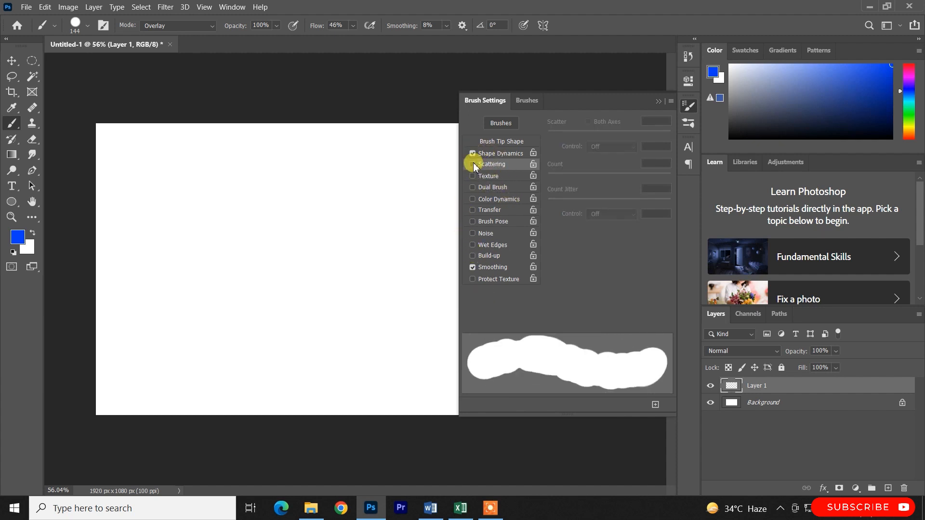
{"action": "left_click", "coordinate": [472, 154]}
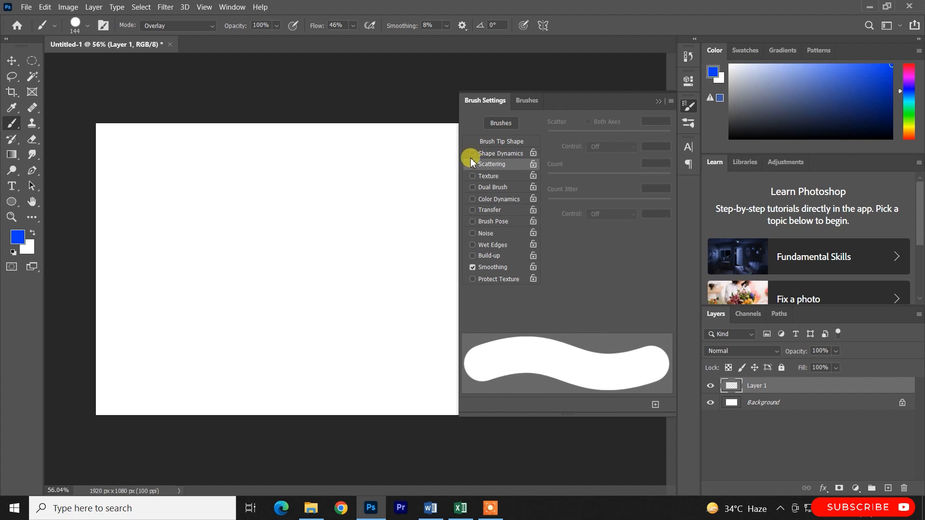
{"action": "left_click", "coordinate": [473, 164]}
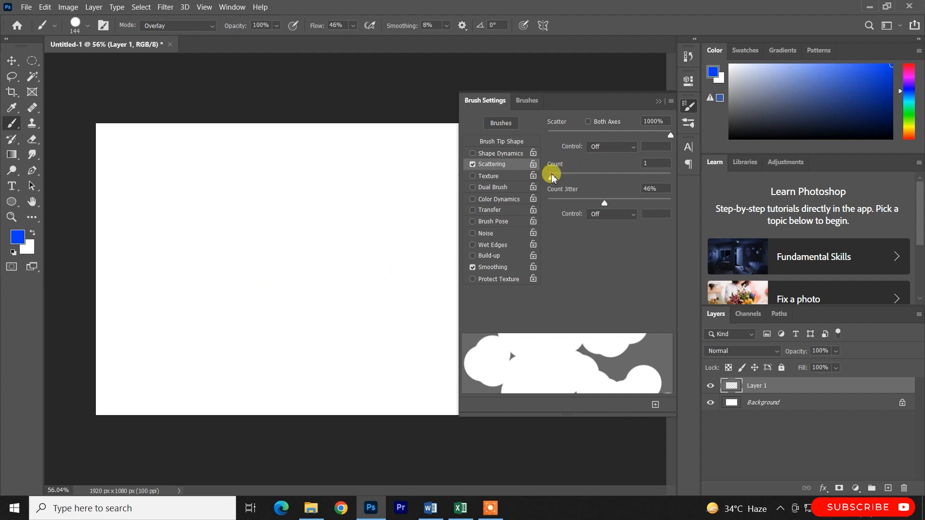
Set the scattering Count to 9, try a stroke on the canvas, and undo it
{"action": "left_click_drag", "start_coordinate": [551, 177], "coordinate": [614, 177]}
{"action": "mouse_move", "coordinate": [244, 221]}
{"action": "left_mouse_down"}
{"action": "mouse_move", "coordinate": [350, 310]}
{"action": "mouse_move", "coordinate": [346, 200]}
{"action": "mouse_move", "coordinate": [190, 157]}
{"action": "mouse_move", "coordinate": [25, 293]}
{"action": "mouse_move", "coordinate": [63, 463]}
{"action": "left_mouse_up"}
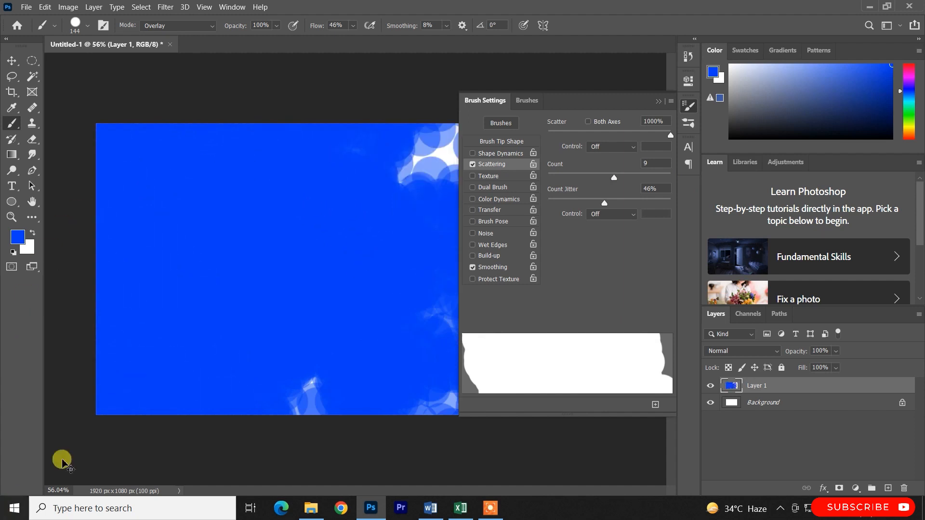
{"action": "key", "text": "ctrl+z"}
Set the scattering Count to 3 and Count Jitter to 87%, testing the result with a stroke that is undone
{"action": "left_click_drag", "start_coordinate": [613, 177], "coordinate": [565, 179]}
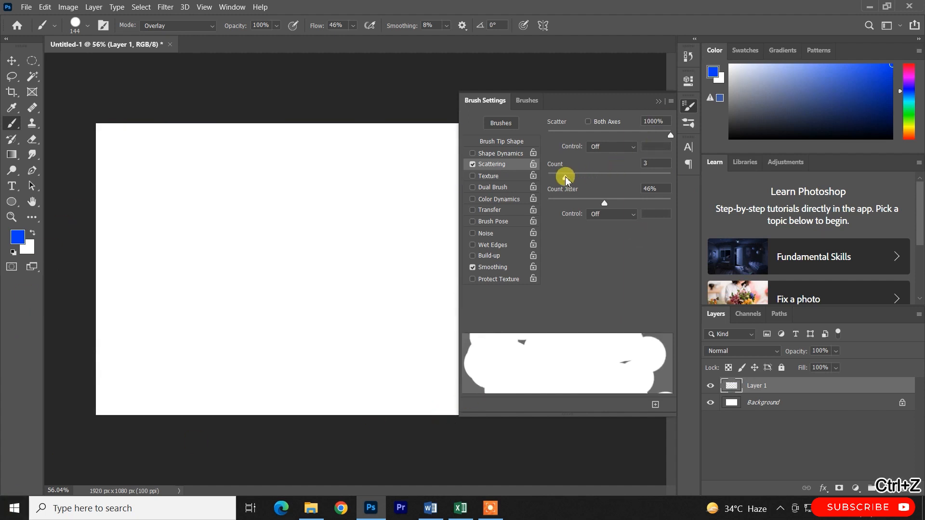
{"action": "left_click_drag", "start_coordinate": [604, 203], "coordinate": [655, 202]}
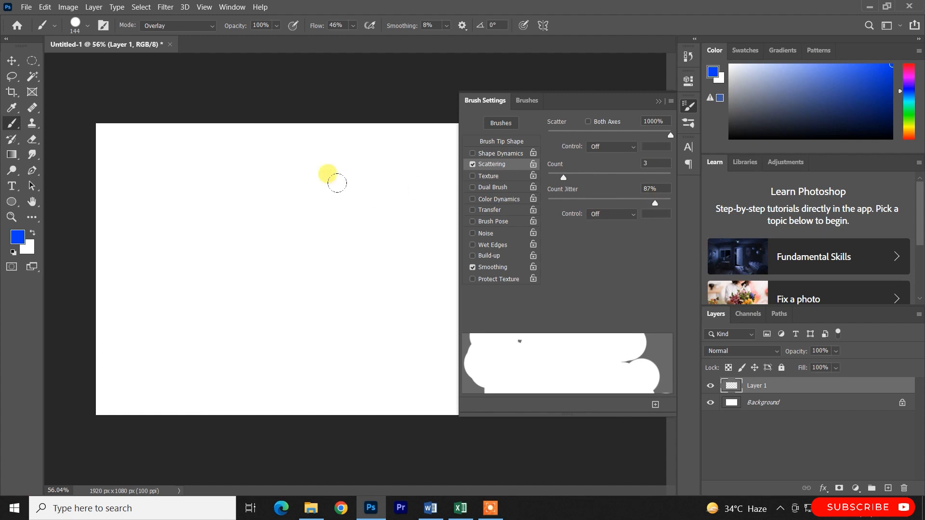
{"action": "mouse_move", "coordinate": [336, 182]}
{"action": "left_mouse_down"}
{"action": "mouse_move", "coordinate": [304, 231]}
{"action": "mouse_move", "coordinate": [346, 408]}
{"action": "mouse_move", "coordinate": [236, 141]}
{"action": "mouse_move", "coordinate": [464, 417]}
{"action": "mouse_move", "coordinate": [207, 149]}
{"action": "mouse_move", "coordinate": [289, 439]}
{"action": "mouse_move", "coordinate": [140, 432]}
{"action": "left_mouse_up"}
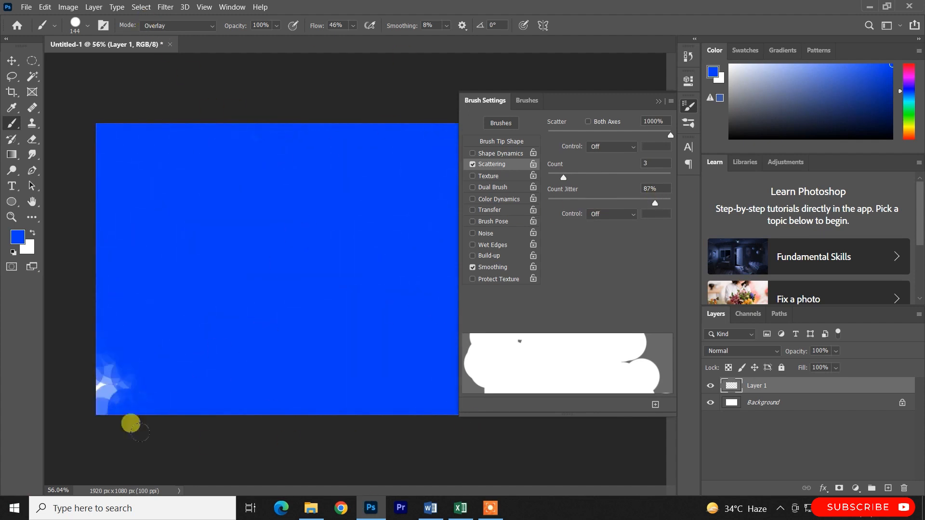
{"action": "key", "text": "ctrl+z"}
Try an oversized 1780 px scattered brush with one stroke across the canvas, and undo the stroke
{"action": "mouse_move", "coordinate": [270, 269]}
{"action": "left_mouse_down"}
{"action": "mouse_move", "coordinate": [291, 250]}
{"action": "mouse_move", "coordinate": [520, 284]}
{"action": "left_mouse_up"}
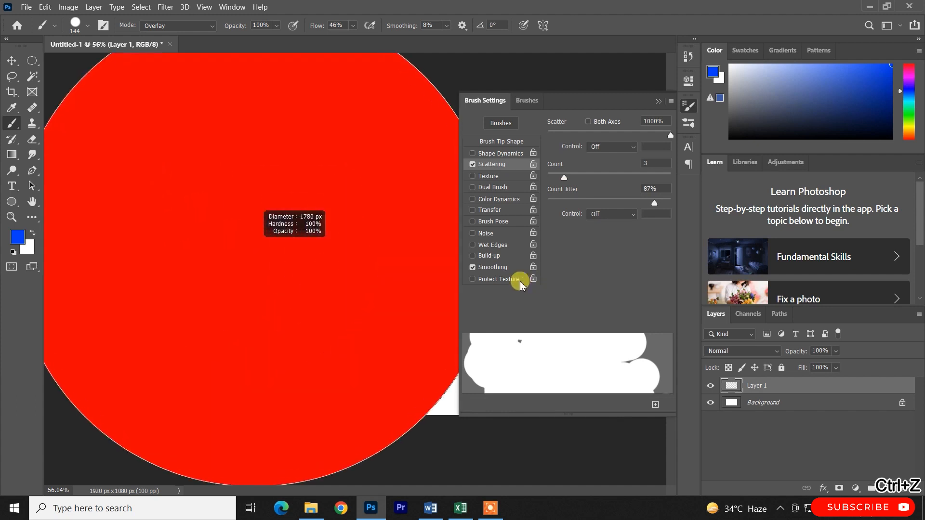
{"action": "mouse_move", "coordinate": [260, 246]}
{"action": "left_mouse_down"}
{"action": "mouse_move", "coordinate": [426, 291]}
{"action": "mouse_move", "coordinate": [468, 313]}
{"action": "left_mouse_up"}
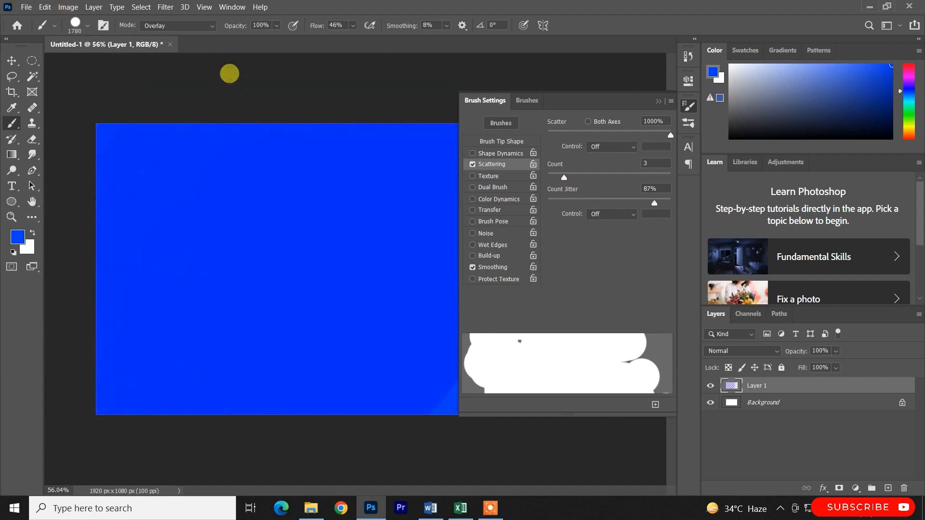
{"action": "key", "text": "ctrl+z"}
Reduce the brush size to 75 px and test scattered strokes over the canvas, undoing each one
{"action": "mouse_move", "coordinate": [262, 282]}
{"action": "left_mouse_down"}
{"action": "mouse_move", "coordinate": [29, 320]}
{"action": "mouse_move", "coordinate": [2, 356]}
{"action": "left_mouse_up"}
{"action": "left_click_drag", "start_coordinate": [365, 282], "coordinate": [318, 289]}
{"action": "mouse_move", "coordinate": [357, 193]}
{"action": "left_mouse_down"}
{"action": "mouse_move", "coordinate": [299, 147]}
{"action": "mouse_move", "coordinate": [238, 274]}
{"action": "mouse_move", "coordinate": [306, 256]}
{"action": "mouse_move", "coordinate": [543, 235]}
{"action": "mouse_move", "coordinate": [268, 138]}
{"action": "mouse_move", "coordinate": [415, 216]}
{"action": "left_mouse_up"}
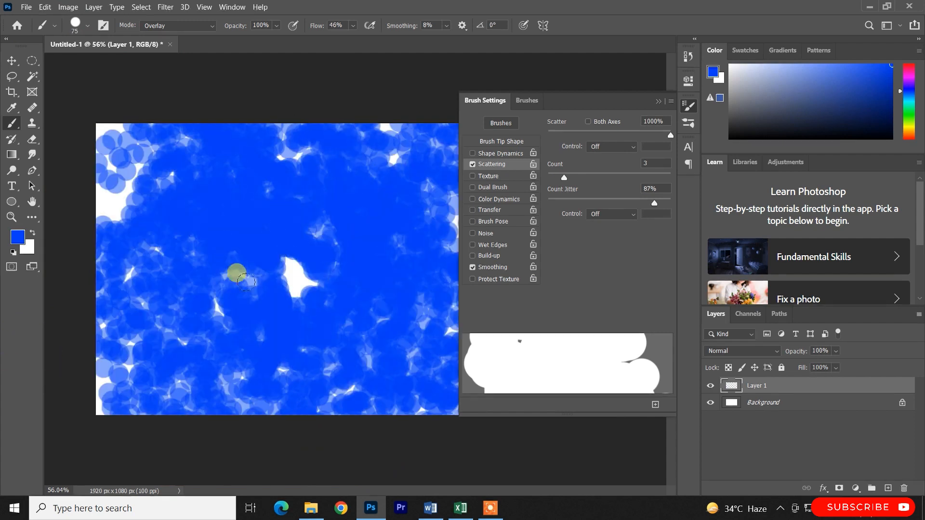
{"action": "key", "text": "ctrl+z"}
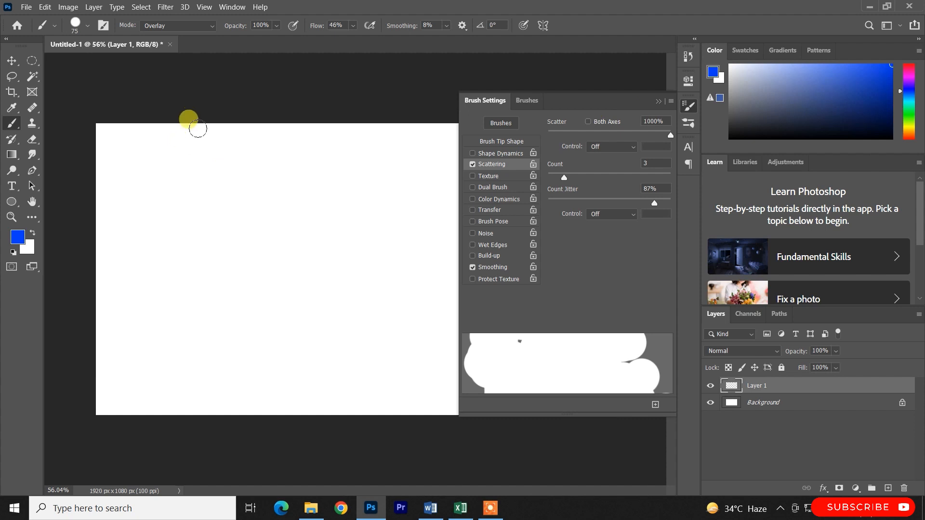
{"action": "mouse_move", "coordinate": [198, 129]}
{"action": "left_mouse_down"}
{"action": "mouse_move", "coordinate": [198, 240]}
{"action": "mouse_move", "coordinate": [167, 430]}
{"action": "mouse_move", "coordinate": [257, 70]}
{"action": "mouse_move", "coordinate": [253, 372]}
{"action": "mouse_move", "coordinate": [197, 182]}
{"action": "mouse_move", "coordinate": [207, 201]}
{"action": "mouse_move", "coordinate": [138, 305]}
{"action": "mouse_move", "coordinate": [165, 45]}
{"action": "mouse_move", "coordinate": [198, 281]}
{"action": "mouse_move", "coordinate": [244, 94]}
{"action": "mouse_move", "coordinate": [282, 381]}
{"action": "mouse_move", "coordinate": [282, 488]}
{"action": "mouse_move", "coordinate": [354, 497]}
{"action": "mouse_move", "coordinate": [398, 147]}
{"action": "left_mouse_up"}
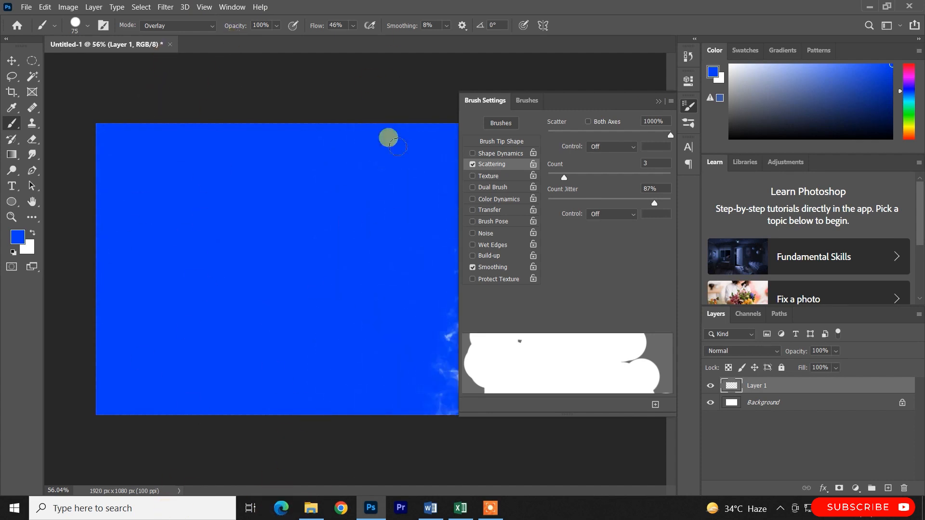
{"action": "key", "text": "ctrl+z"}
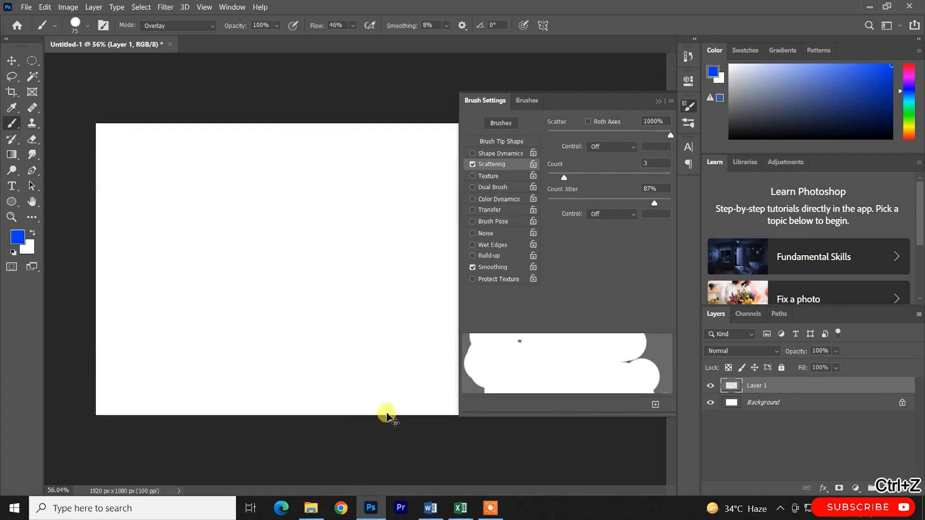
Turn off Scattering and enable the Texture option for the brush, testing it with a stroke that is undone
{"action": "left_click", "coordinate": [472, 165]}
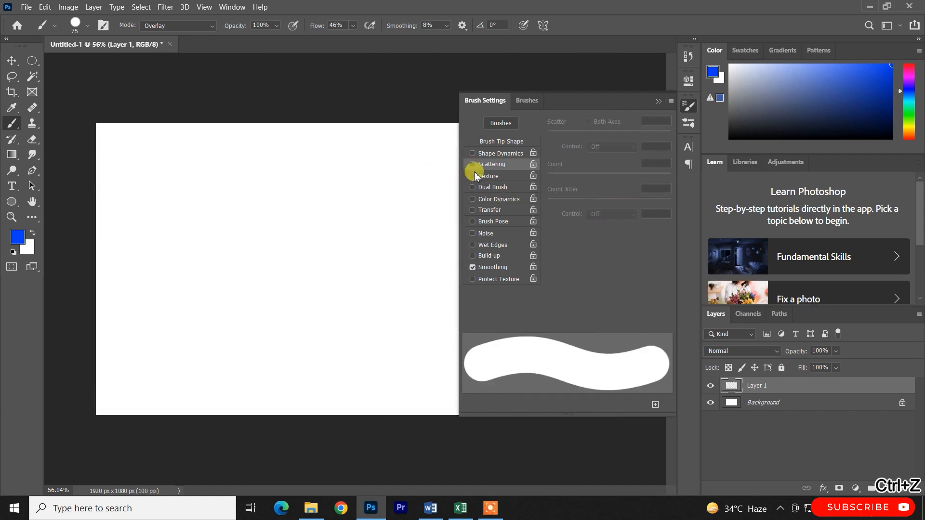
{"action": "left_click", "coordinate": [483, 178]}
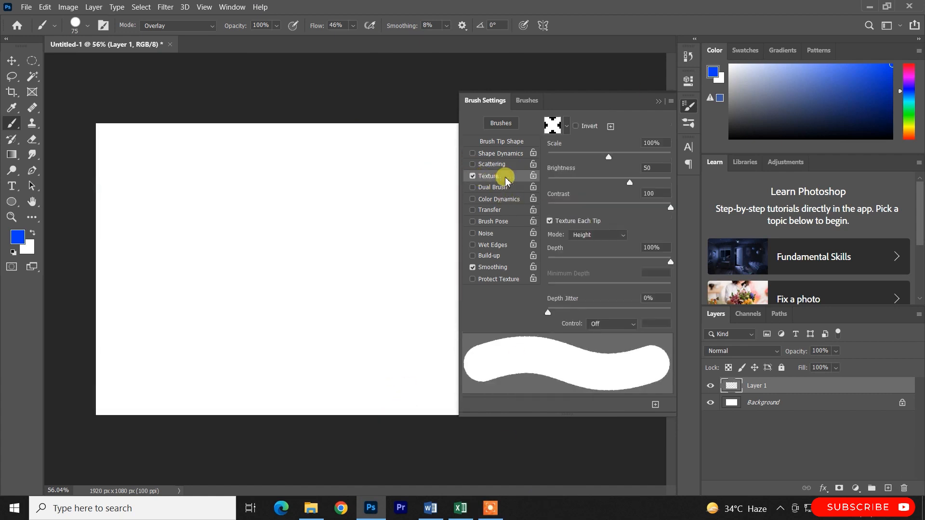
{"action": "mouse_move", "coordinate": [336, 162]}
{"action": "left_mouse_down"}
{"action": "mouse_move", "coordinate": [320, 201]}
{"action": "mouse_move", "coordinate": [303, 322]}
{"action": "mouse_move", "coordinate": [282, 340]}
{"action": "left_mouse_up"}
{"action": "key", "text": "ctrl+z"}
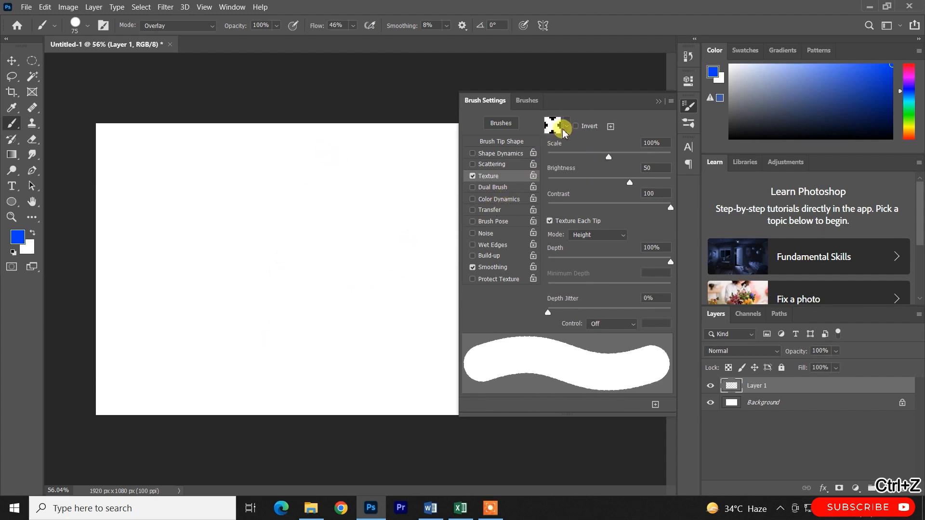
Choose the yellow-green Grass pattern as the brush texture and set its Scale to 86% and Brightness to 150
{"action": "left_click", "coordinate": [564, 127]}
{"action": "left_click", "coordinate": [491, 169]}
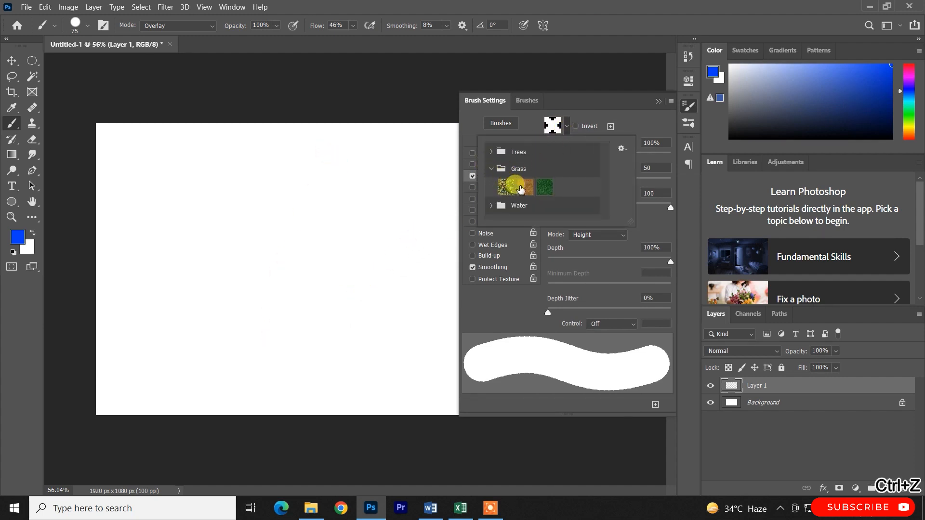
{"action": "left_click", "coordinate": [520, 189]}
{"action": "mouse_move", "coordinate": [330, 151]}
{"action": "left_mouse_down"}
{"action": "mouse_move", "coordinate": [253, 277]}
{"action": "mouse_move", "coordinate": [268, 351]}
{"action": "left_mouse_up"}
{"action": "key", "text": "ctrl+z"}
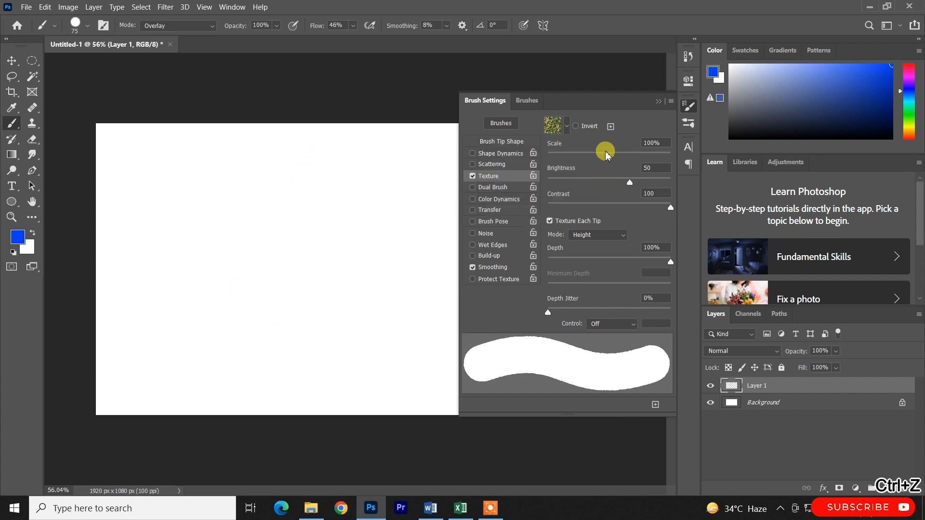
{"action": "mouse_move", "coordinate": [606, 153]}
{"action": "left_mouse_down"}
{"action": "mouse_move", "coordinate": [651, 155]}
{"action": "mouse_move", "coordinate": [600, 154]}
{"action": "left_mouse_up"}
{"action": "left_click_drag", "start_coordinate": [627, 182], "coordinate": [674, 179]}
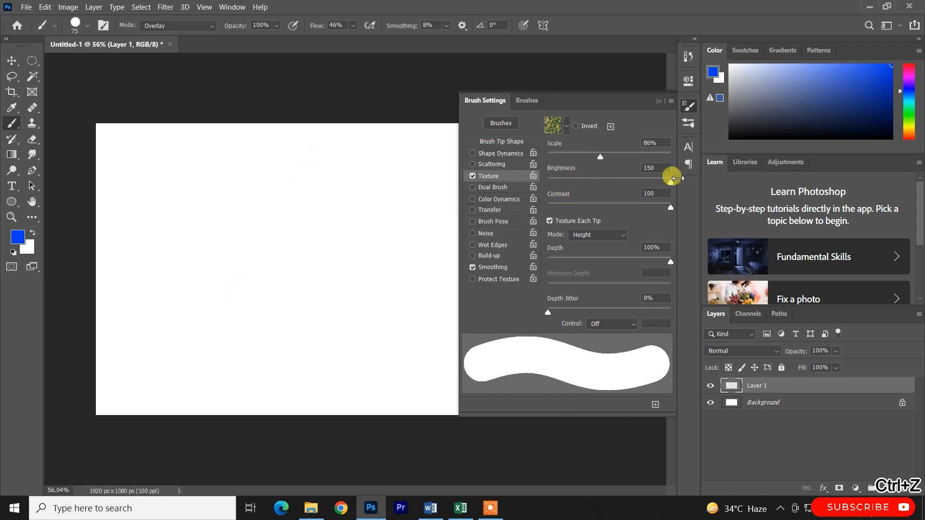
Replace Texture with Dual Brush and choose the round textured 60 px tip, undoing the test stroke
{"action": "left_click", "coordinate": [485, 188]}
{"action": "left_click", "coordinate": [558, 181]}
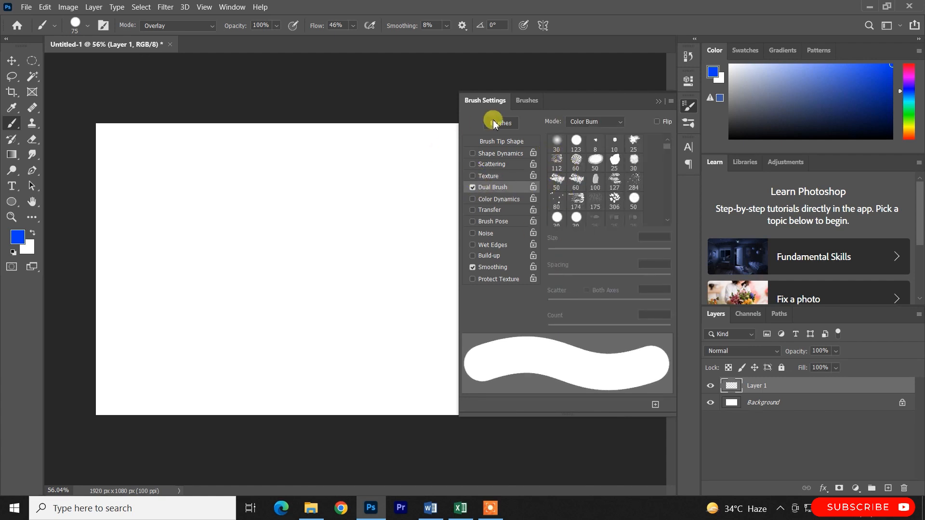
{"action": "left_click", "coordinate": [575, 170]}
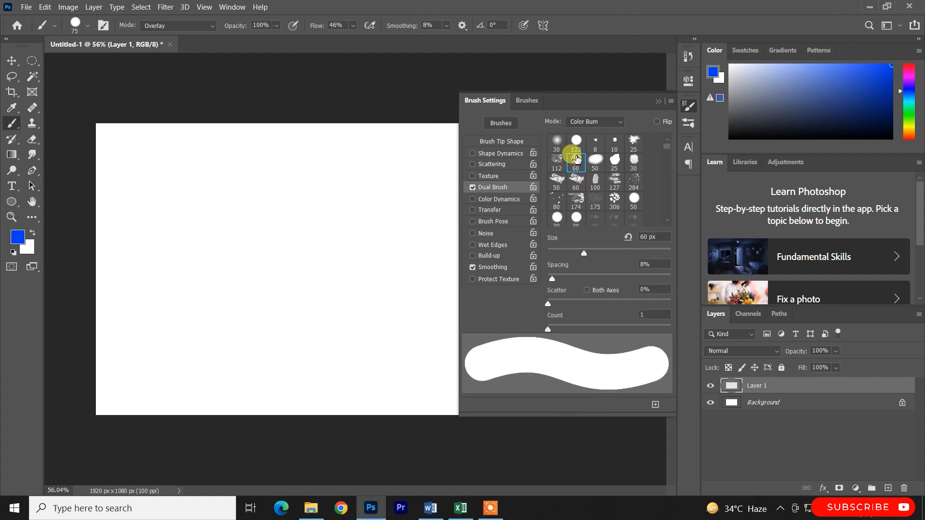
{"action": "mouse_move", "coordinate": [177, 181]}
{"action": "left_mouse_down"}
{"action": "mouse_move", "coordinate": [247, 265]}
{"action": "mouse_move", "coordinate": [288, 251]}
{"action": "left_mouse_up"}
{"action": "key", "text": "ctrl+z"}
Enlarge the brush to 472 px with a softer edge and set the dual tip's Size to 137 px
{"action": "right_click", "coordinate": [215, 229], "text": "alt"}
{"action": "mouse_move", "coordinate": [252, 306]}
{"action": "left_mouse_down"}
{"action": "mouse_move", "coordinate": [242, 302]}
{"action": "mouse_move", "coordinate": [274, 2]}
{"action": "left_mouse_up"}
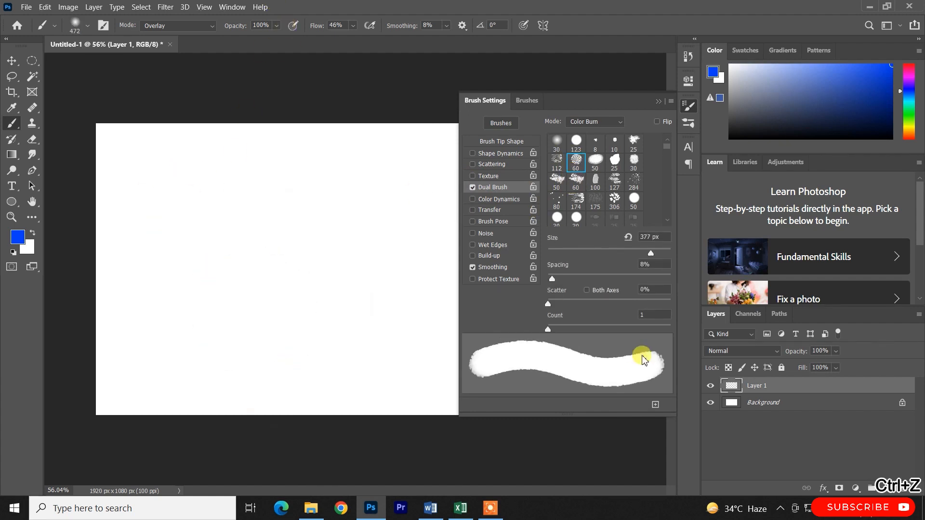
{"action": "mouse_move", "coordinate": [650, 253]}
{"action": "left_mouse_down"}
{"action": "mouse_move", "coordinate": [573, 262]}
{"action": "mouse_move", "coordinate": [620, 250]}
{"action": "left_mouse_up"}
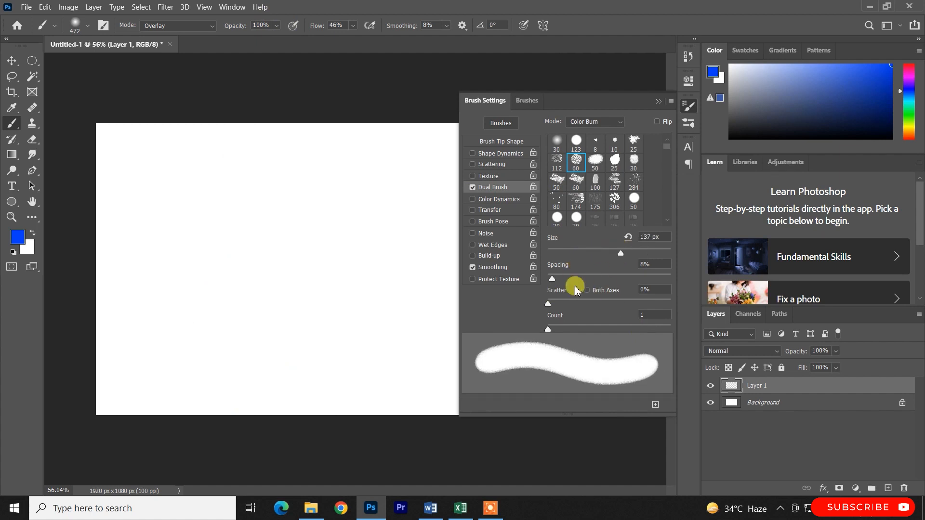
Set the dual brush Spacing to 376% and try strokes on the canvas, undoing each one
{"action": "mouse_move", "coordinate": [553, 282]}
{"action": "left_mouse_down"}
{"action": "mouse_move", "coordinate": [694, 283]}
{"action": "mouse_move", "coordinate": [651, 278]}
{"action": "left_mouse_up"}
{"action": "mouse_move", "coordinate": [279, 236]}
{"action": "left_mouse_down"}
{"action": "mouse_move", "coordinate": [208, 289]}
{"action": "mouse_move", "coordinate": [308, 375]}
{"action": "left_mouse_up"}
{"action": "key", "text": "ctrl+z"}
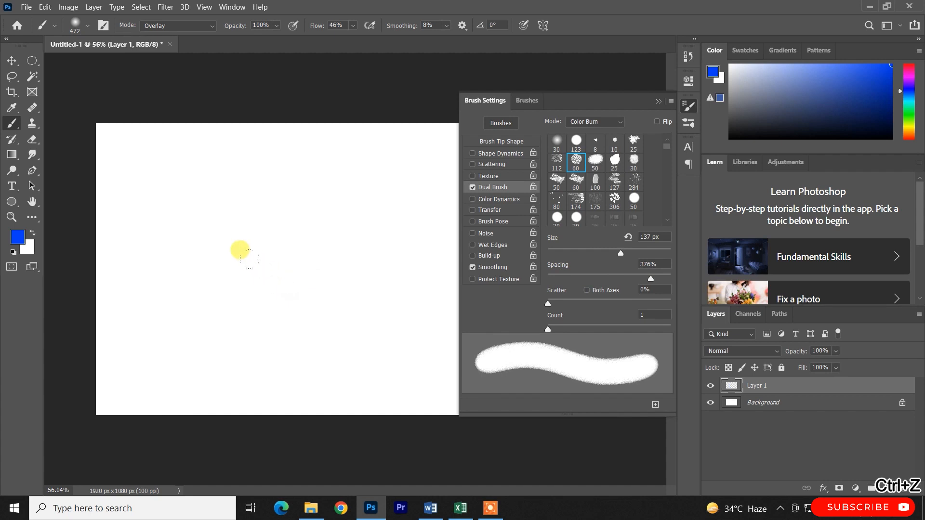
{"action": "scroll", "coordinate": [282, 275], "scroll_direction": "up", "scroll_amount": 3}
{"action": "mouse_move", "coordinate": [219, 153]}
{"action": "left_mouse_down"}
{"action": "mouse_move", "coordinate": [154, 240]}
{"action": "mouse_move", "coordinate": [248, 357]}
{"action": "mouse_move", "coordinate": [373, 145]}
{"action": "mouse_move", "coordinate": [221, 66]}
{"action": "left_mouse_up"}
{"action": "key", "text": "ctrl+z"}
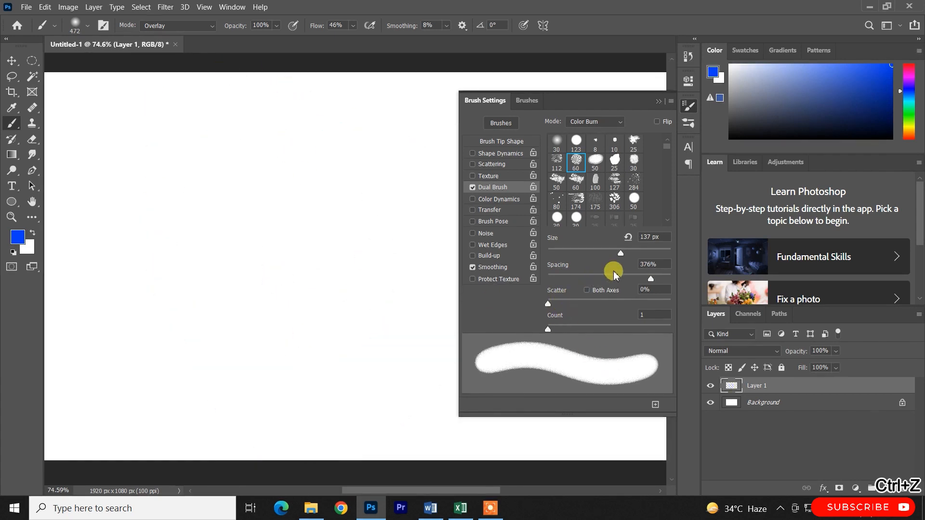
Try a 1321 px brush with 23% dual Spacing, and undo back to the background layer alone
{"action": "mouse_move", "coordinate": [201, 90]}
{"action": "left_mouse_down"}
{"action": "mouse_move", "coordinate": [149, 72]}
{"action": "mouse_move", "coordinate": [67, 183]}
{"action": "mouse_move", "coordinate": [187, 22]}
{"action": "mouse_move", "coordinate": [106, 222]}
{"action": "mouse_move", "coordinate": [334, 169]}
{"action": "mouse_move", "coordinate": [667, 36]}
{"action": "mouse_move", "coordinate": [193, 327]}
{"action": "mouse_move", "coordinate": [818, 174]}
{"action": "left_mouse_up"}
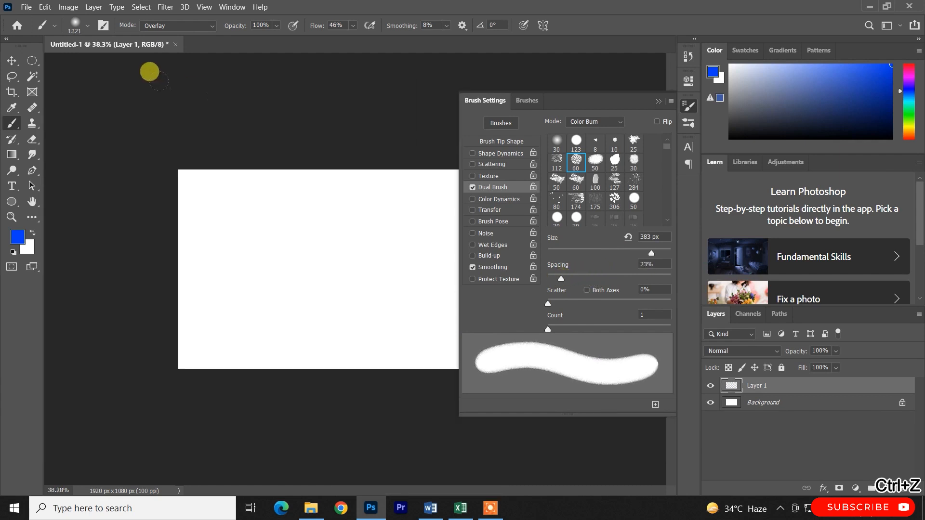
{"action": "key", "text": "ctrl+z"}
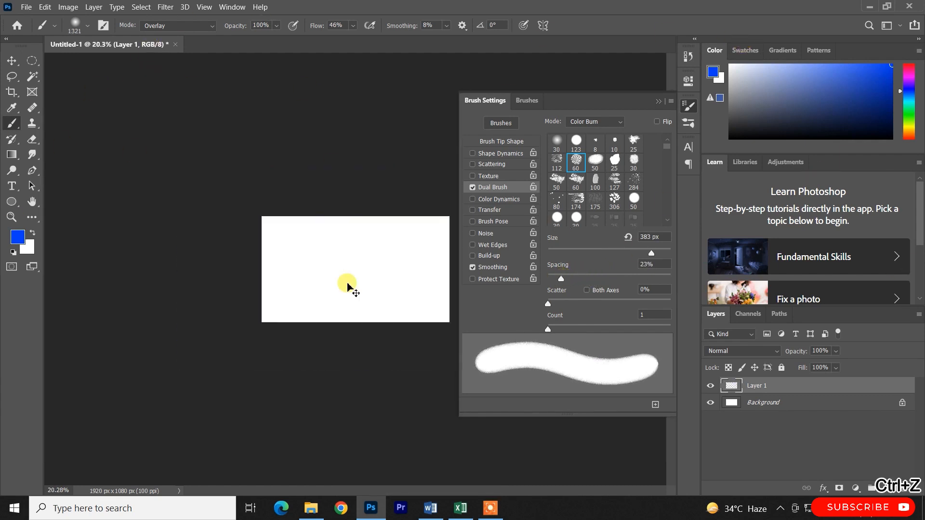
{"action": "key", "text": "ctrl+z"}
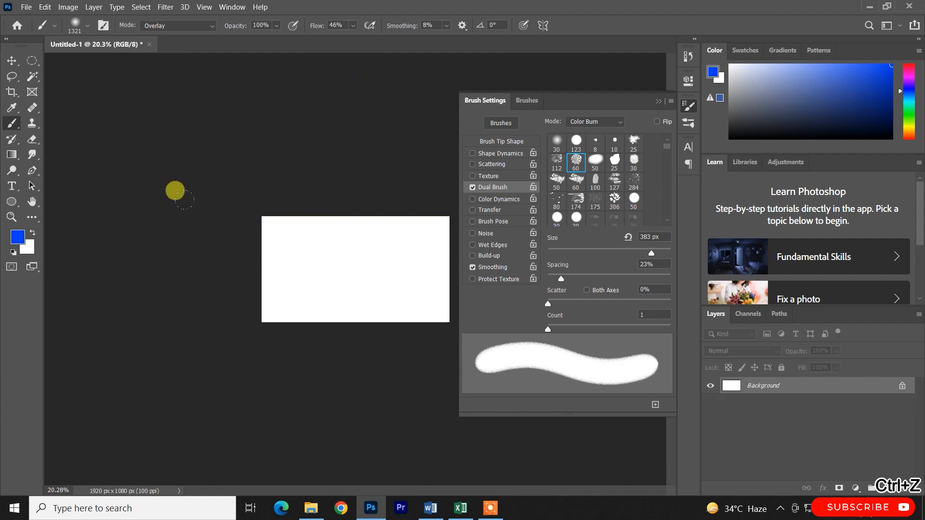
Enlarge the brush to 1526 px with 47% dual Spacing and add a new layer for a test stroke that is undone
{"action": "left_click_drag", "start_coordinate": [561, 280], "coordinate": [576, 278]}
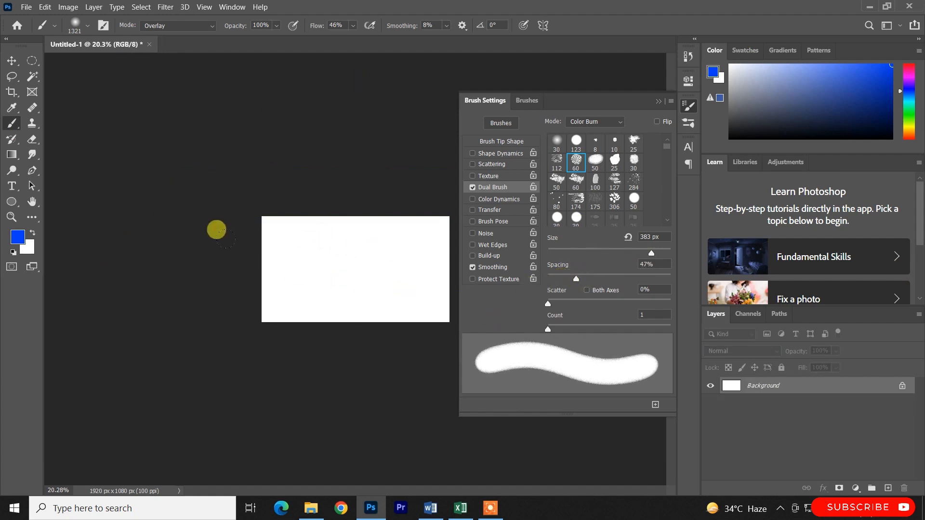
{"action": "left_click_drag", "start_coordinate": [312, 255], "coordinate": [347, 264]}
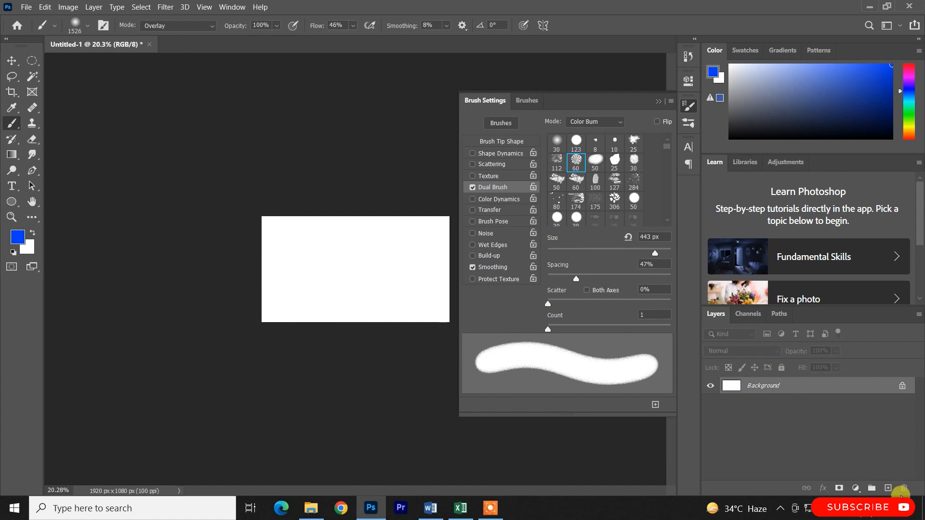
{"action": "left_click", "coordinate": [887, 488]}
{"action": "mouse_move", "coordinate": [278, 167]}
{"action": "left_mouse_down"}
{"action": "mouse_move", "coordinate": [197, 240]}
{"action": "mouse_move", "coordinate": [294, 116]}
{"action": "mouse_move", "coordinate": [226, 212]}
{"action": "mouse_move", "coordinate": [318, 186]}
{"action": "mouse_move", "coordinate": [240, 276]}
{"action": "mouse_move", "coordinate": [279, 308]}
{"action": "left_mouse_up"}
{"action": "key", "text": "ctrl+z"}
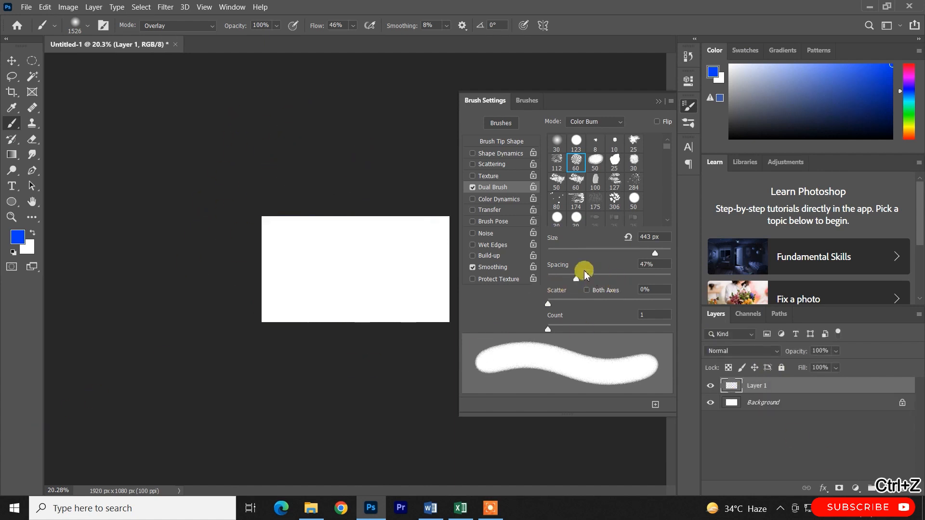
Set the dual brush Spacing to 995%, Scatter to 706% and Count to 8, undoing the test strokes
{"action": "left_click_drag", "start_coordinate": [565, 280], "coordinate": [669, 279]}
{"action": "left_click_drag", "start_coordinate": [548, 304], "coordinate": [635, 306]}
{"action": "mouse_move", "coordinate": [255, 187]}
{"action": "left_mouse_down"}
{"action": "mouse_move", "coordinate": [183, 273]}
{"action": "mouse_move", "coordinate": [442, 117]}
{"action": "mouse_move", "coordinate": [314, 263]}
{"action": "mouse_move", "coordinate": [228, 126]}
{"action": "left_mouse_up"}
{"action": "key", "text": "ctrl+z"}
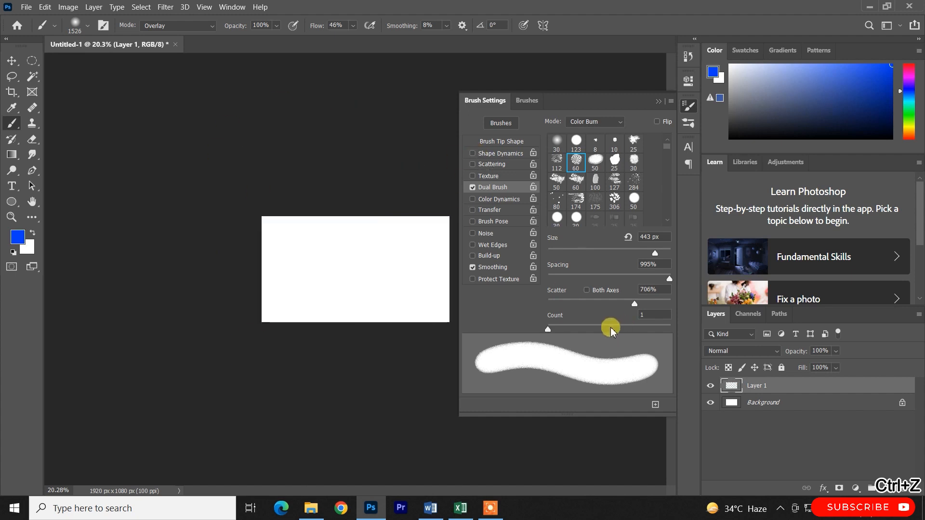
{"action": "left_click_drag", "start_coordinate": [547, 329], "coordinate": [606, 329]}
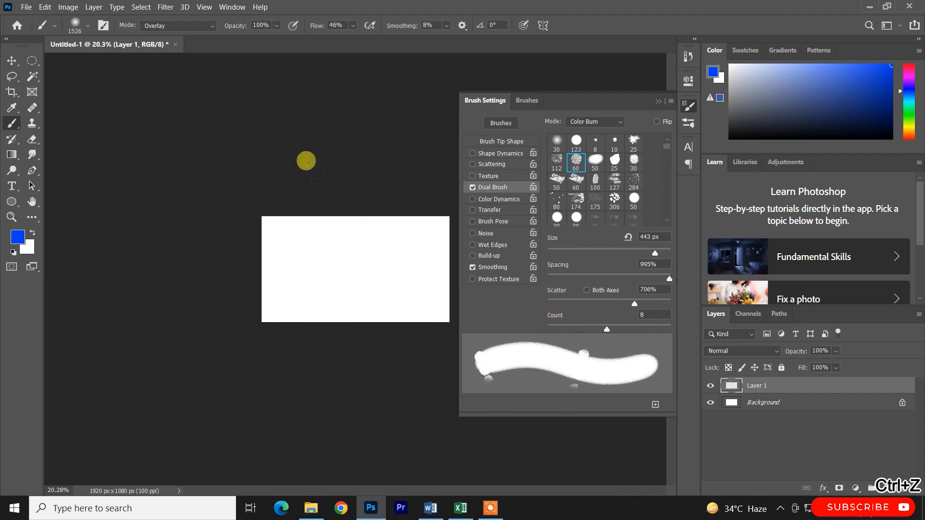
{"action": "mouse_move", "coordinate": [306, 159]}
{"action": "left_mouse_down"}
{"action": "mouse_move", "coordinate": [251, 341]}
{"action": "mouse_move", "coordinate": [360, 9]}
{"action": "left_mouse_up"}
{"action": "key", "text": "ctrl+z"}
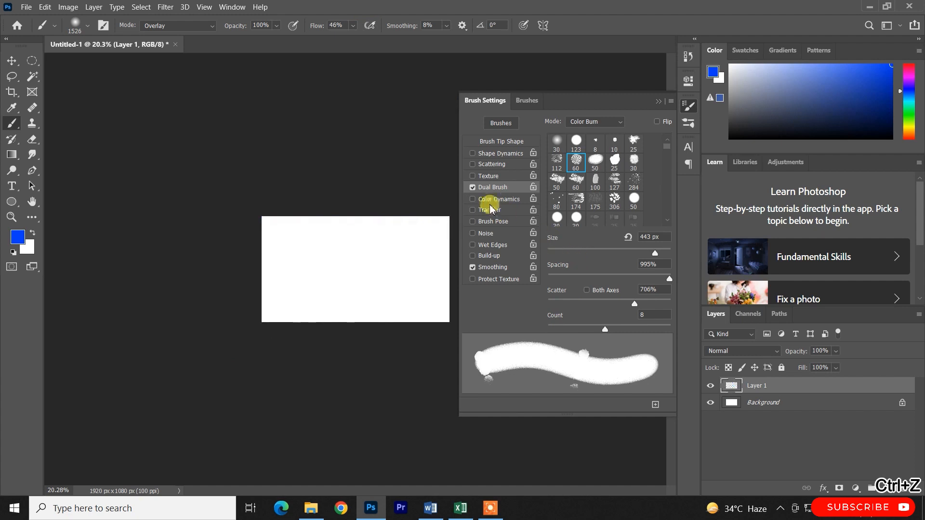
Turn off Dual Brush and enable Color Dynamics for the brush
{"action": "left_click", "coordinate": [472, 187]}
{"action": "left_click", "coordinate": [474, 200]}
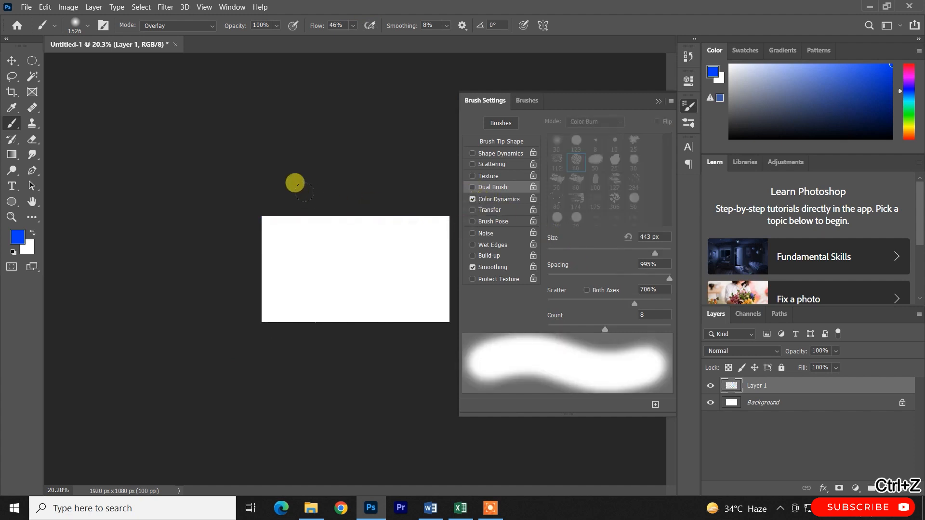
Paint and undo a blue test stroke, and set the Color Dynamics Foreground/Background Jitter to 32%
{"action": "mouse_move", "coordinate": [295, 182]}
{"action": "left_mouse_down"}
{"action": "mouse_move", "coordinate": [250, 316]}
{"action": "mouse_move", "coordinate": [361, 278]}
{"action": "mouse_move", "coordinate": [286, 213]}
{"action": "left_mouse_up"}
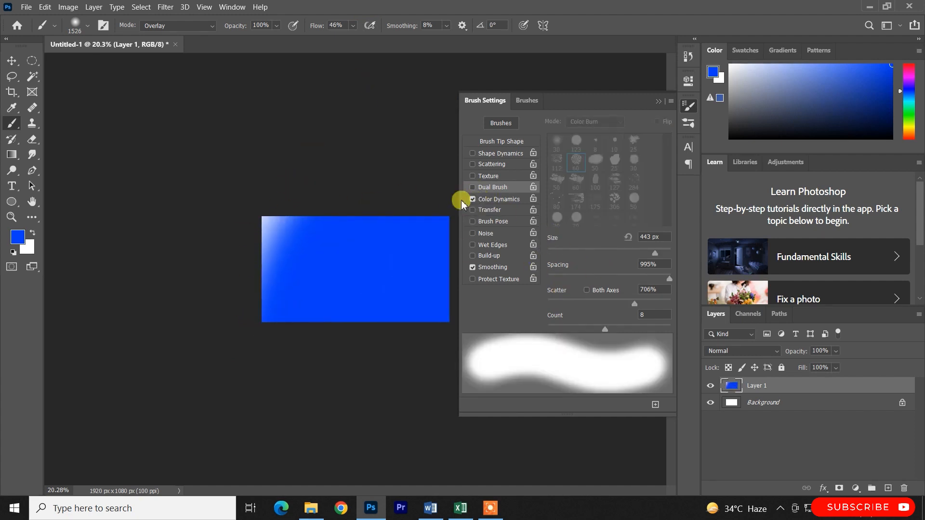
{"action": "left_click", "coordinate": [494, 198]}
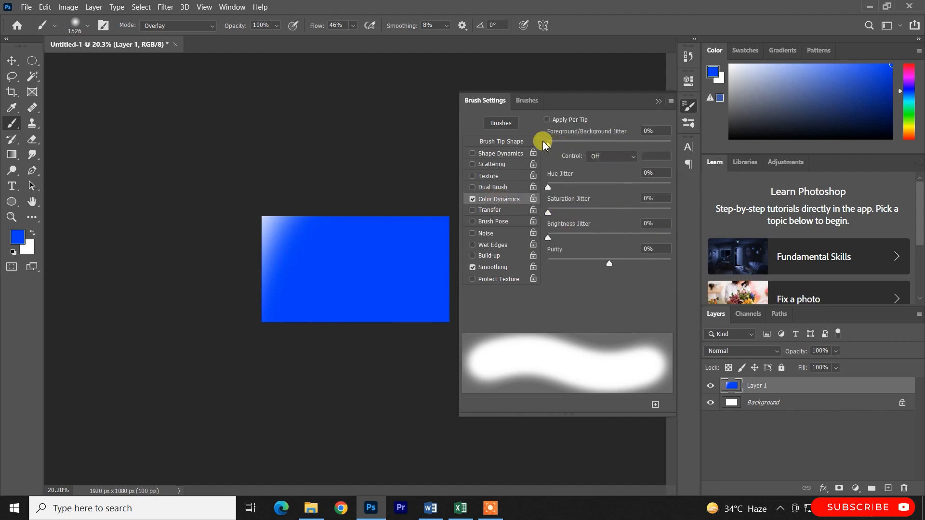
{"action": "key", "text": "ctrl+z"}
{"action": "left_click_drag", "start_coordinate": [548, 147], "coordinate": [588, 151]}
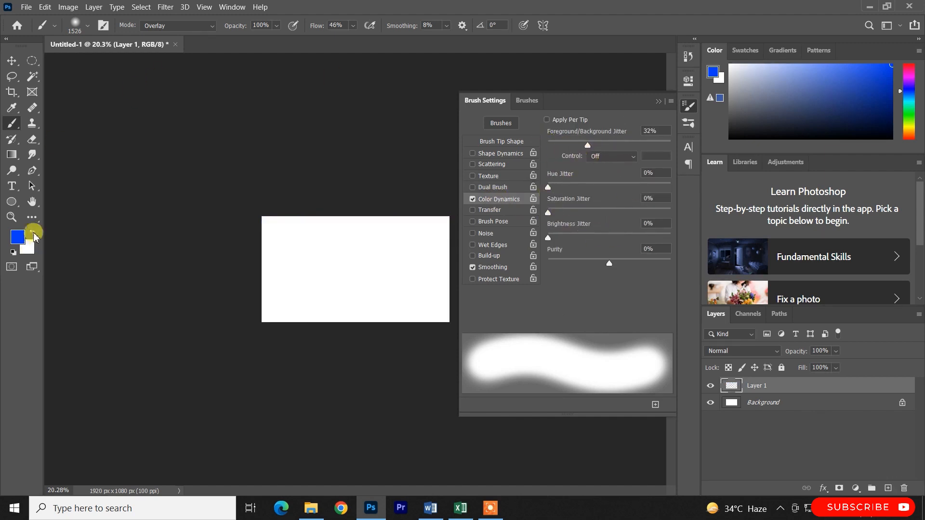
Try raising the Hue, Saturation and Brightness Jitter, and reset all three to 0%
{"action": "left_click_drag", "start_coordinate": [548, 187], "coordinate": [610, 187]}
{"action": "key", "text": "ctrl+z"}
{"action": "key", "text": "ctrl+z"}
{"action": "left_click_drag", "start_coordinate": [553, 217], "coordinate": [568, 240]}
{"action": "left_click_drag", "start_coordinate": [611, 187], "coordinate": [516, 196]}
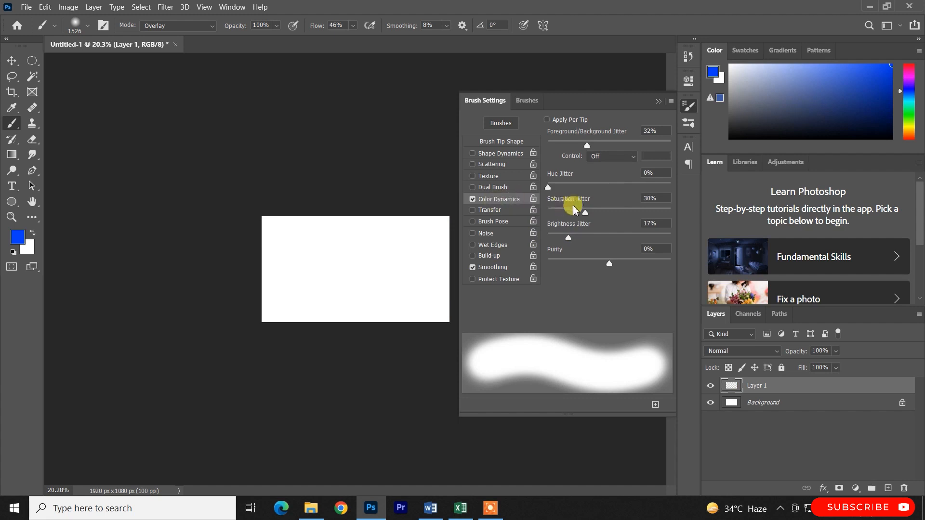
{"action": "left_click_drag", "start_coordinate": [578, 216], "coordinate": [530, 238]}
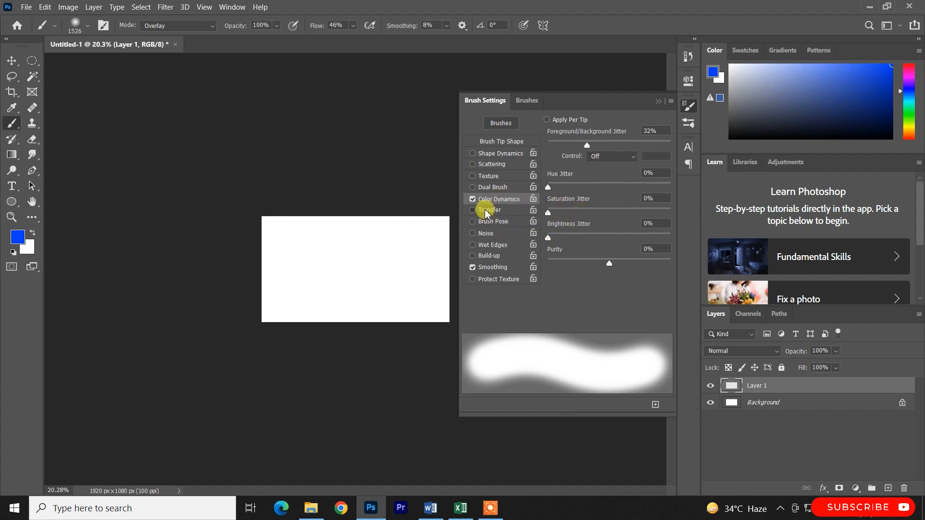
Enable the brush's Transfer, Brush Pose, Noise, Wet Edges, Build-up and Protect Texture options
{"action": "left_click", "coordinate": [486, 212]}
{"action": "left_click", "coordinate": [484, 222]}
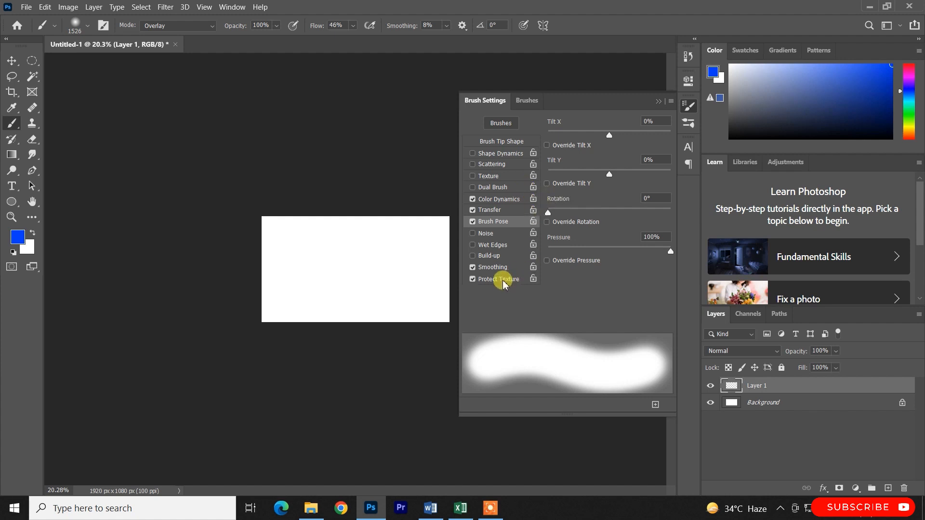
{"action": "left_click", "coordinate": [497, 247]}
{"action": "left_click", "coordinate": [494, 234]}
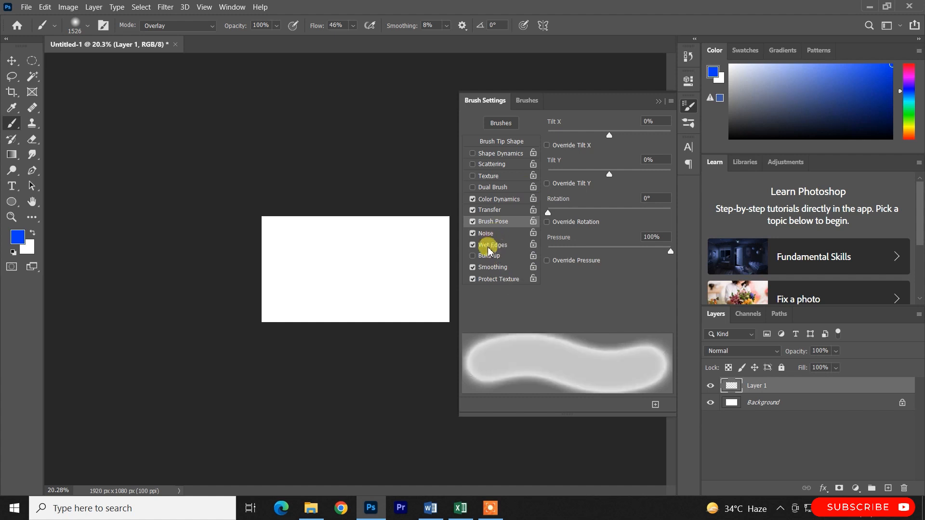
{"action": "left_click", "coordinate": [473, 256]}
Paint blue test strokes on the canvas with the enabled brush options and undo them
{"action": "mouse_move", "coordinate": [392, 236]}
{"action": "left_mouse_down"}
{"action": "mouse_move", "coordinate": [299, 259]}
{"action": "mouse_move", "coordinate": [355, 365]}
{"action": "left_mouse_up"}
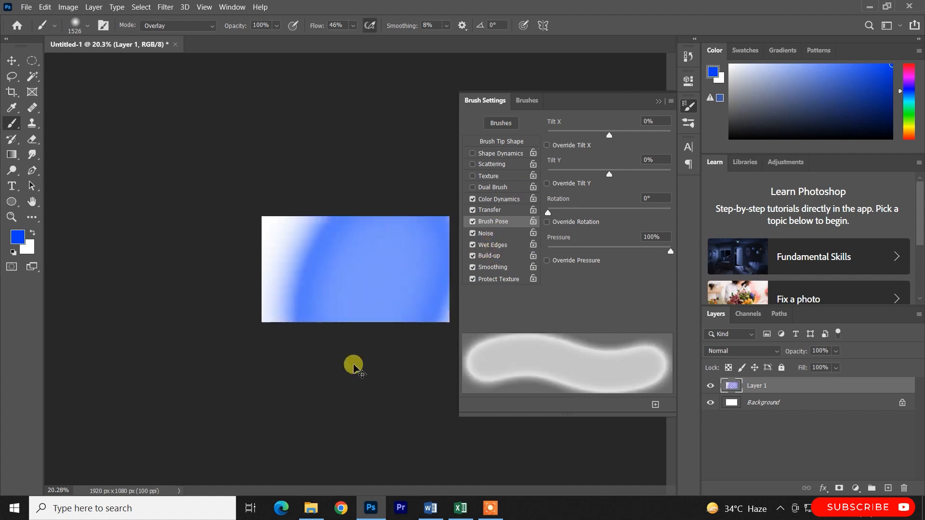
{"action": "key", "text": "ctrl+z"}
{"action": "scroll", "coordinate": [260, 212], "scroll_direction": "up", "scroll_amount": 4}
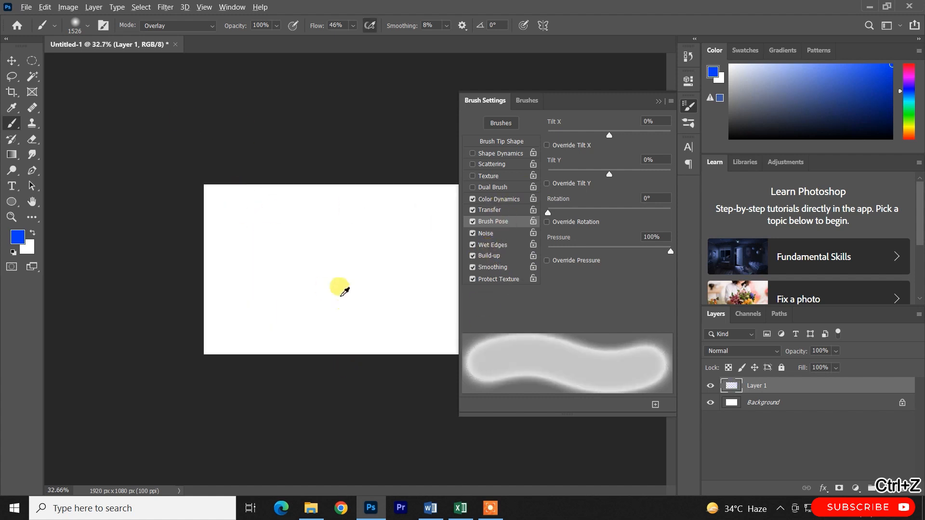
{"action": "left_click_drag", "start_coordinate": [334, 267], "coordinate": [245, 291]}
{"action": "scroll", "coordinate": [288, 275], "scroll_direction": "up", "scroll_amount": 4}
{"action": "mouse_move", "coordinate": [260, 107]}
{"action": "left_mouse_down"}
{"action": "mouse_move", "coordinate": [247, 289]}
{"action": "mouse_move", "coordinate": [221, 377]}
{"action": "left_mouse_up"}
{"action": "key", "text": "ctrl+z"}
Set the brush size to 475 px, paint two vertical test strokes on the canvas and undo both
{"action": "mouse_move", "coordinate": [298, 232]}
{"action": "left_mouse_down"}
{"action": "mouse_move", "coordinate": [266, 234]}
{"action": "mouse_move", "coordinate": [244, 149]}
{"action": "left_mouse_up"}
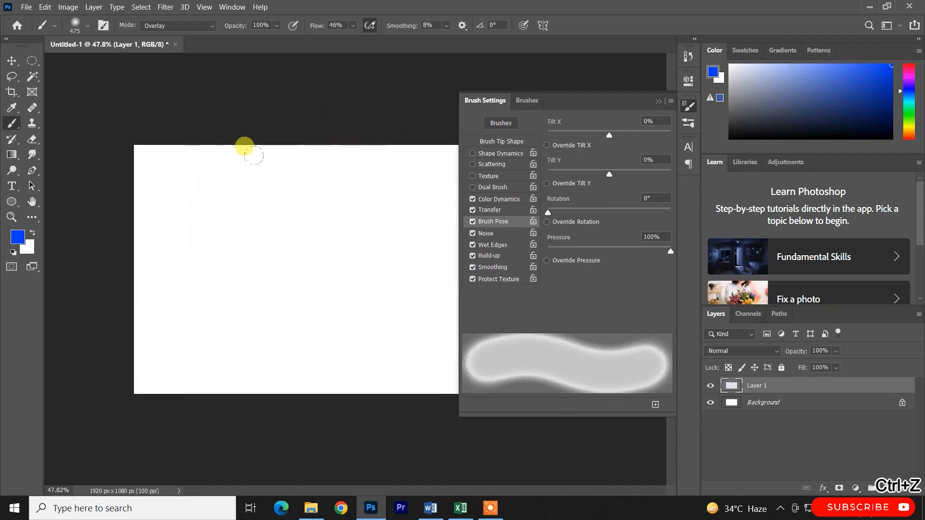
{"action": "left_click_drag", "start_coordinate": [297, 83], "coordinate": [273, 405]}
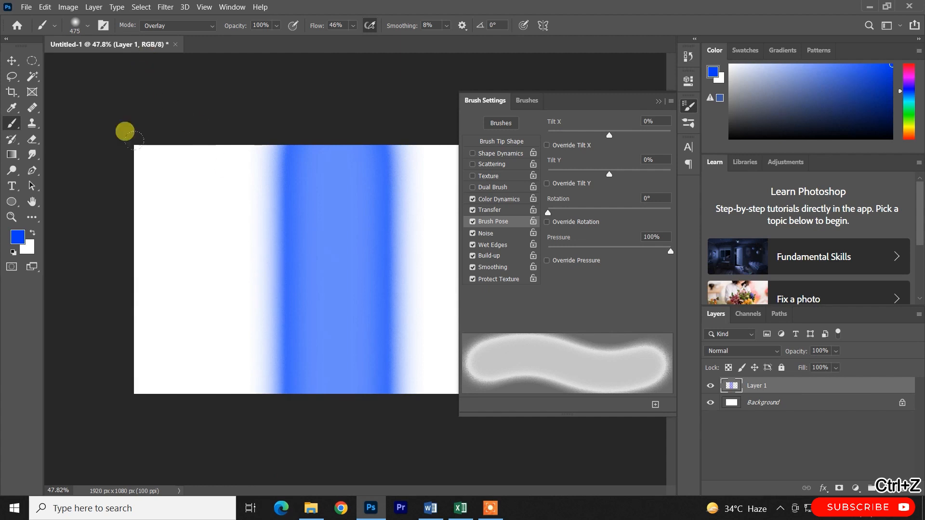
{"action": "left_click_drag", "start_coordinate": [124, 135], "coordinate": [140, 510]}
{"action": "key", "text": "ctrl+z"}
{"action": "key", "text": "ctrl+z"}
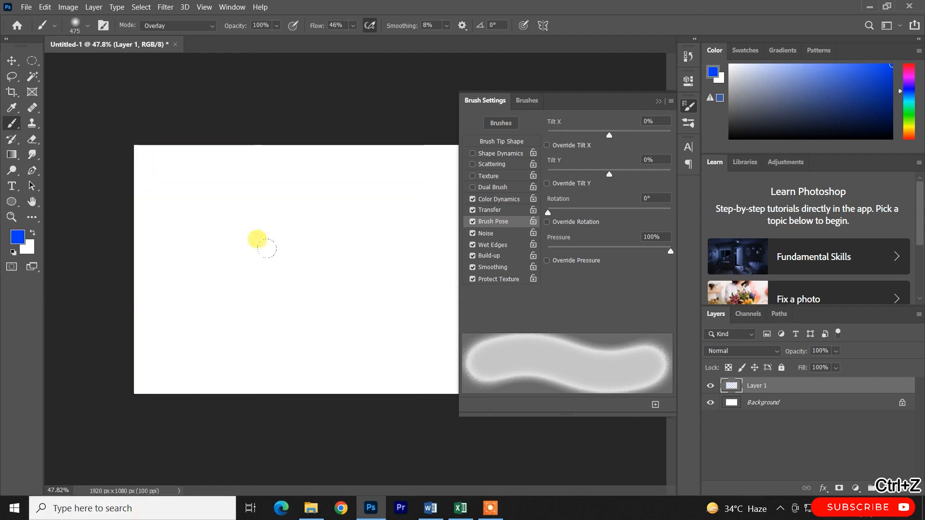
Enlarge the brush to 820 px, undo a vertical test stroke and close the brush settings
{"action": "left_click_drag", "start_coordinate": [286, 279], "coordinate": [260, 221]}
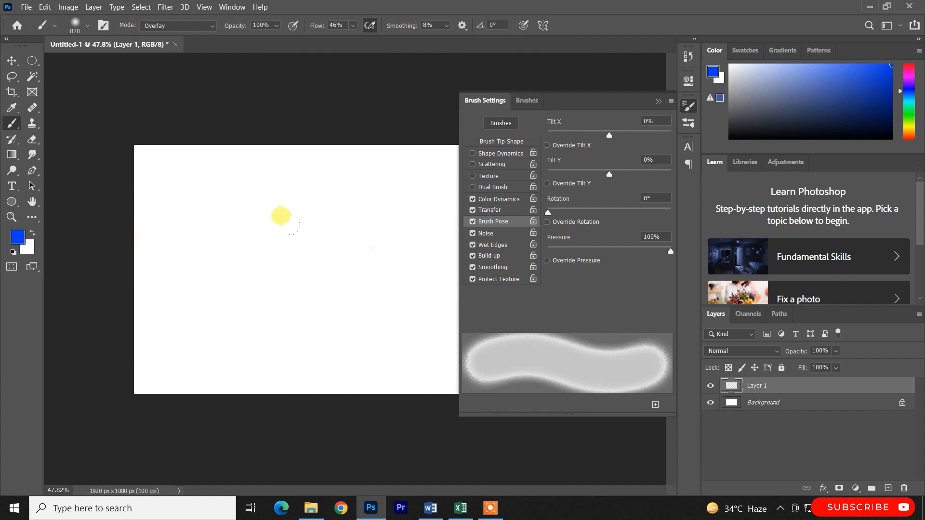
{"action": "mouse_move", "coordinate": [281, 216]}
{"action": "left_mouse_down"}
{"action": "mouse_move", "coordinate": [215, 436]}
{"action": "mouse_move", "coordinate": [284, 514]}
{"action": "left_mouse_up"}
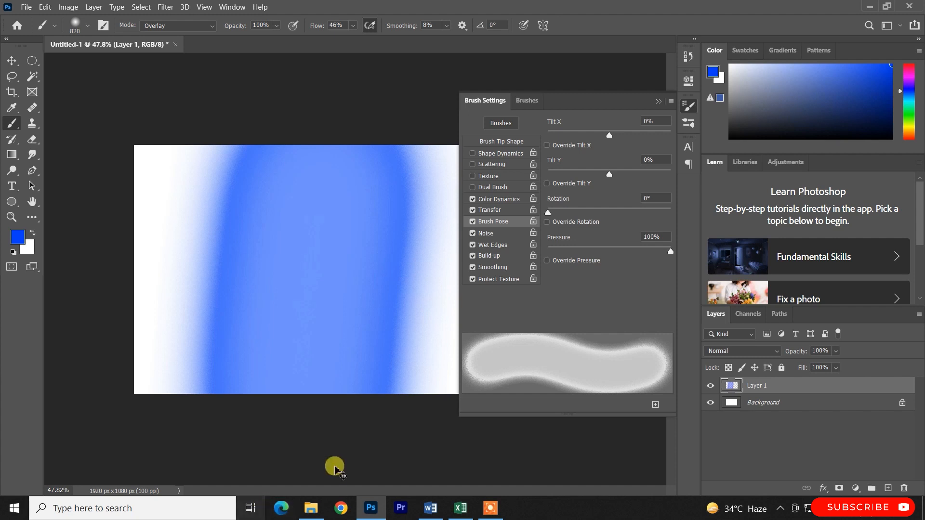
{"action": "key", "text": "ctrl+z"}
{"action": "left_click", "coordinate": [657, 102]}
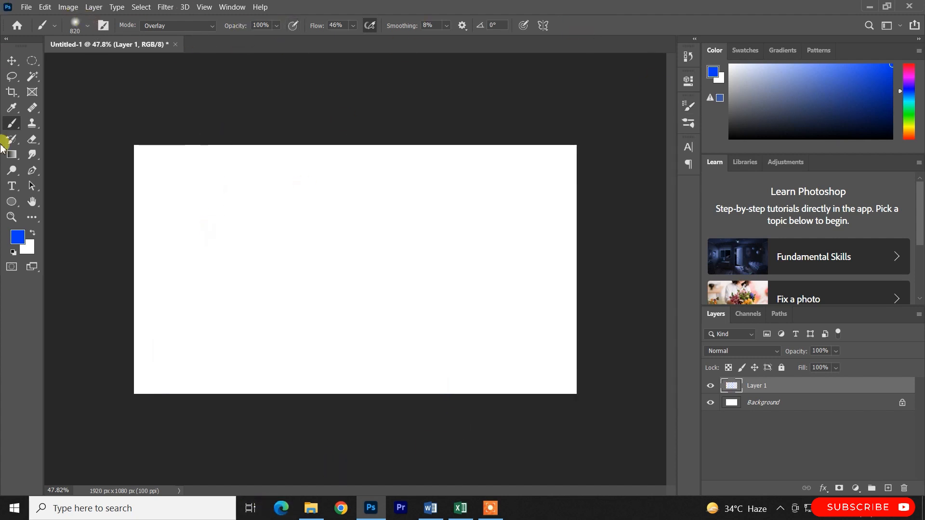
Draw a large circular selection in the middle of the canvas with the Elliptical Marquee tool
{"action": "left_click", "coordinate": [32, 61]}
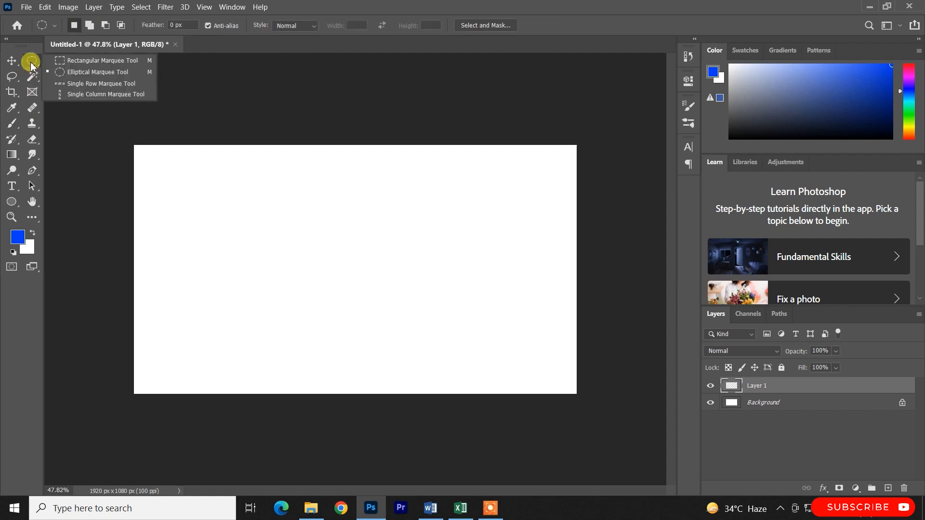
{"action": "left_click", "coordinate": [94, 73]}
{"action": "left_click_drag", "start_coordinate": [249, 162], "coordinate": [506, 367]}
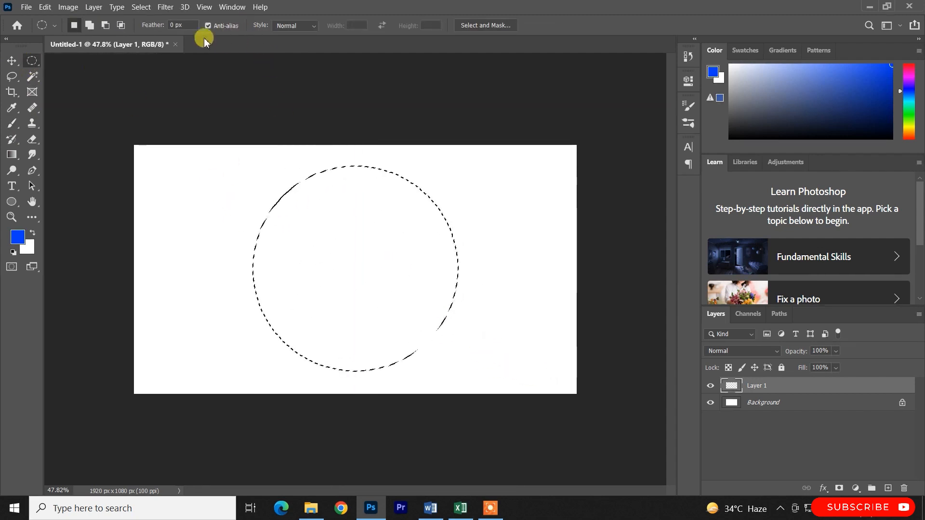
Enlarge the brush to 880 px, try a blue stroke along the circle's left side and undo it
{"action": "left_click", "coordinate": [11, 123]}
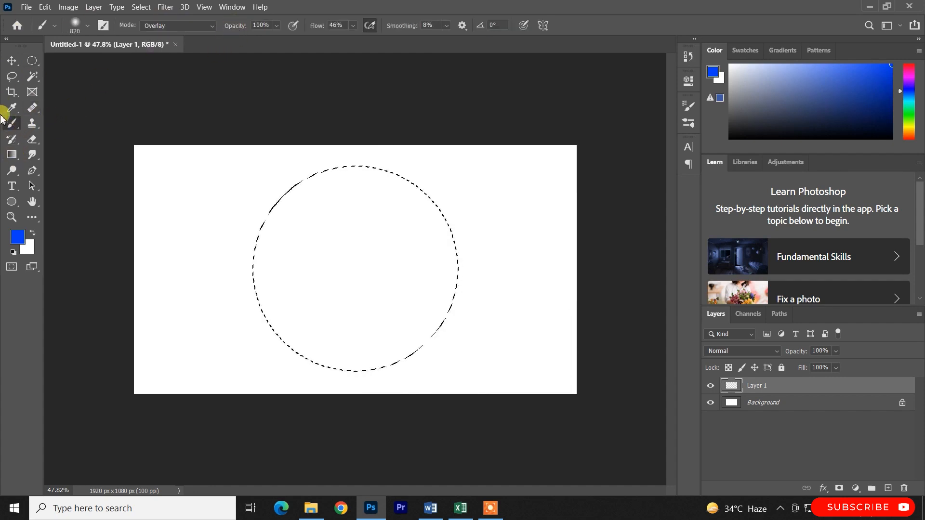
{"action": "left_click_drag", "start_coordinate": [221, 301], "coordinate": [236, 303]}
{"action": "mouse_move", "coordinate": [204, 94]}
{"action": "left_mouse_down"}
{"action": "mouse_move", "coordinate": [185, 212]}
{"action": "mouse_move", "coordinate": [169, 309]}
{"action": "left_mouse_up"}
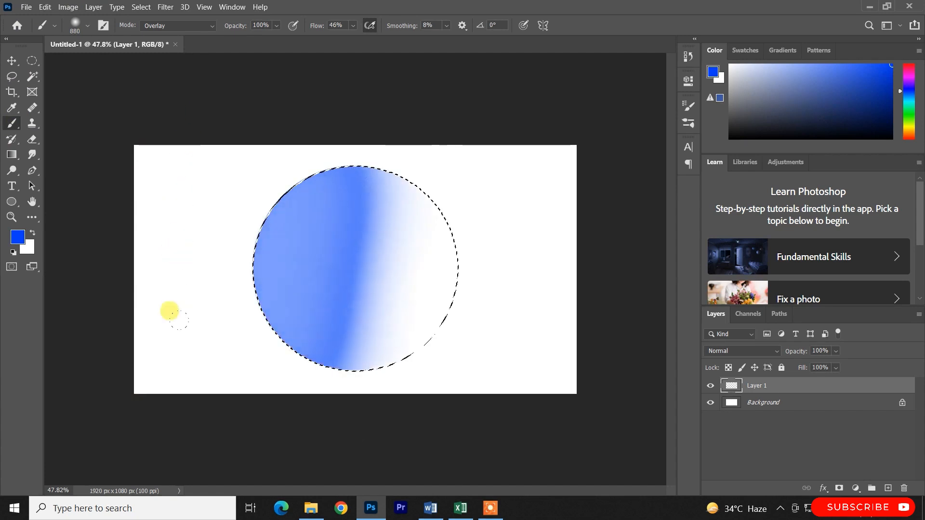
{"action": "key", "text": "ctrl+z"}
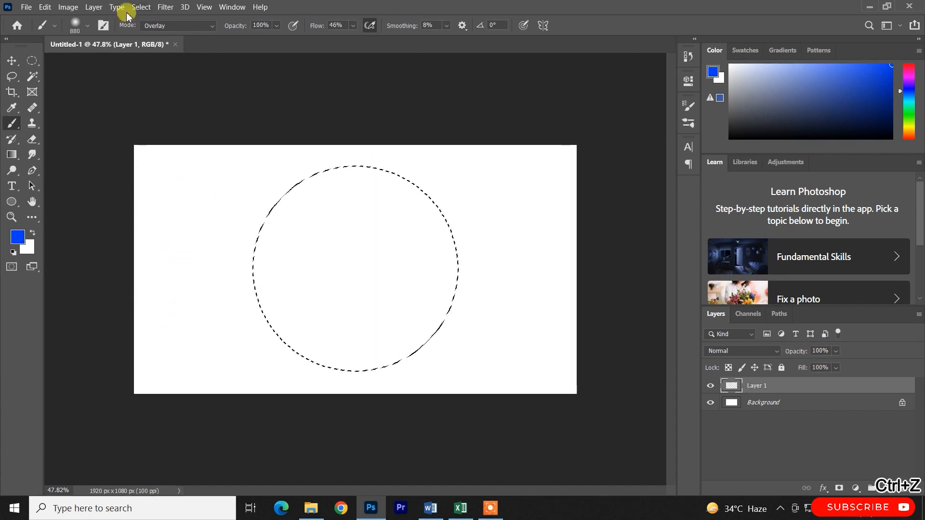
Turn off every brush option except Smoothing, including Color Dynamics, Transfer, Brush Pose, Noise and Wet Edges, and close the brush settings
{"action": "left_click", "coordinate": [103, 26]}
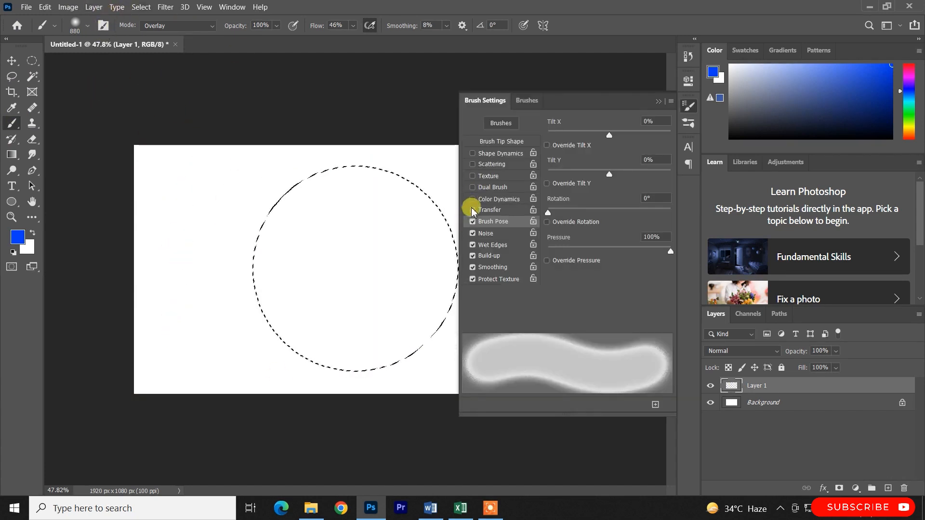
{"action": "left_click", "coordinate": [472, 244]}
{"action": "left_click", "coordinate": [472, 233]}
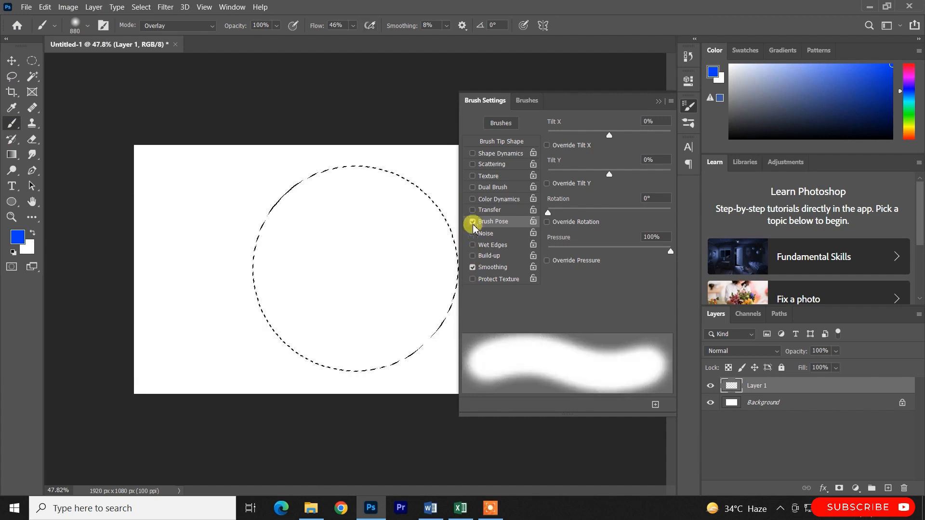
{"action": "left_click", "coordinate": [472, 222]}
{"action": "key", "text": "ctrl+z"}
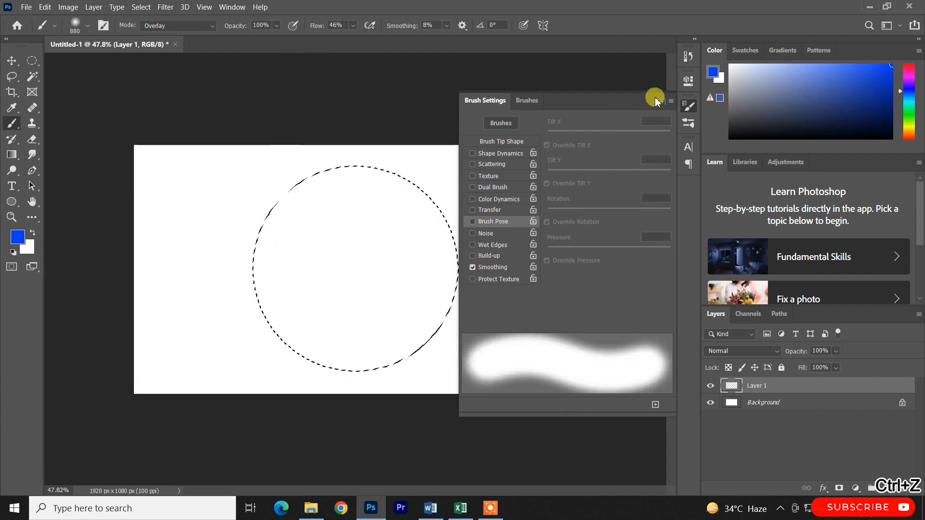
{"action": "left_click", "coordinate": [658, 101]}
Undo the blue test strokes in the circle and set the brush Opacity to 20% and Flow to 13%
{"action": "mouse_move", "coordinate": [267, 171]}
{"action": "left_mouse_down"}
{"action": "mouse_move", "coordinate": [181, 248]}
{"action": "mouse_move", "coordinate": [208, 175]}
{"action": "mouse_move", "coordinate": [202, 197]}
{"action": "left_mouse_up"}
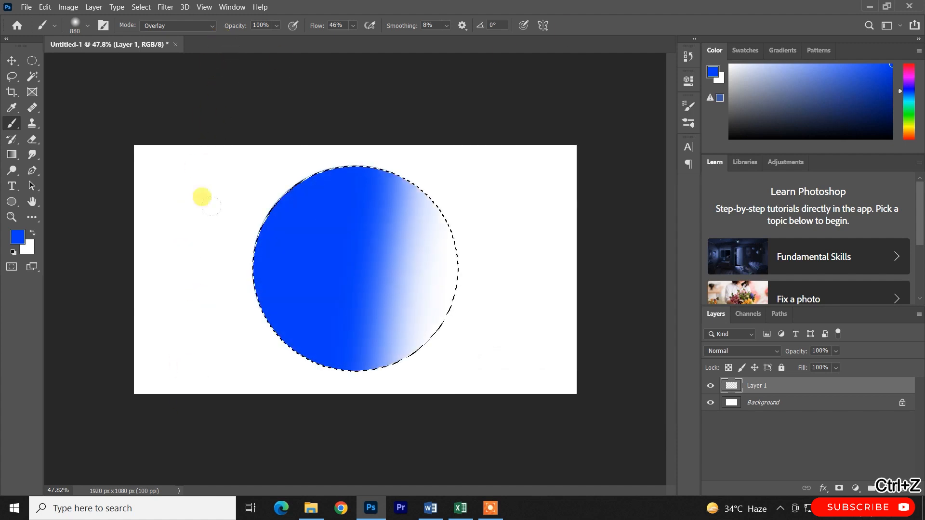
{"action": "mouse_move", "coordinate": [181, 88]}
{"action": "left_mouse_down"}
{"action": "mouse_move", "coordinate": [137, 171]}
{"action": "mouse_move", "coordinate": [124, 259]}
{"action": "mouse_move", "coordinate": [149, 357]}
{"action": "left_mouse_up"}
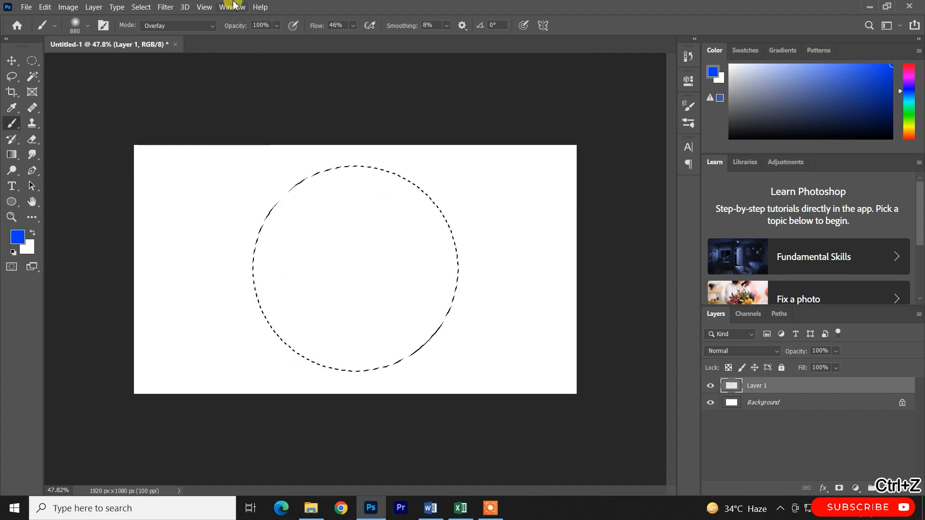
{"action": "left_click_drag", "start_coordinate": [233, 25], "coordinate": [179, 41]}
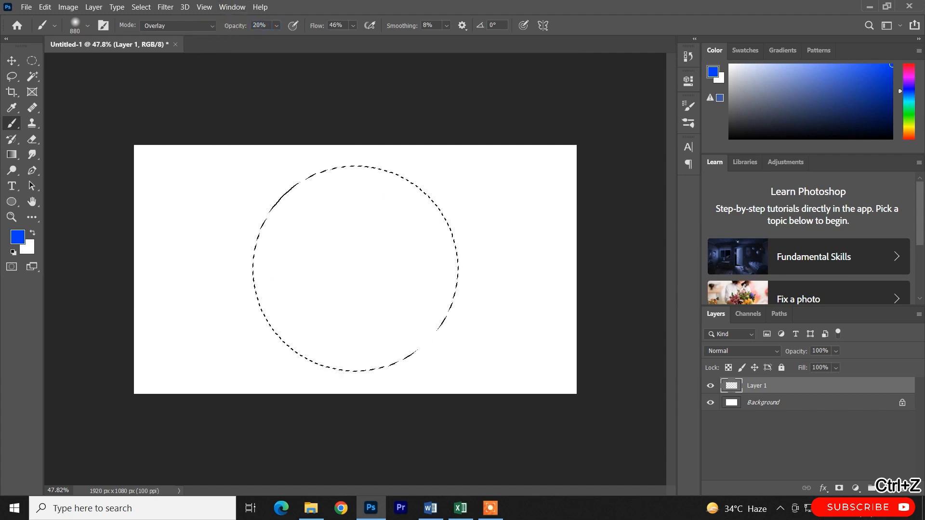
{"action": "left_click_drag", "start_coordinate": [316, 25], "coordinate": [279, 47]}
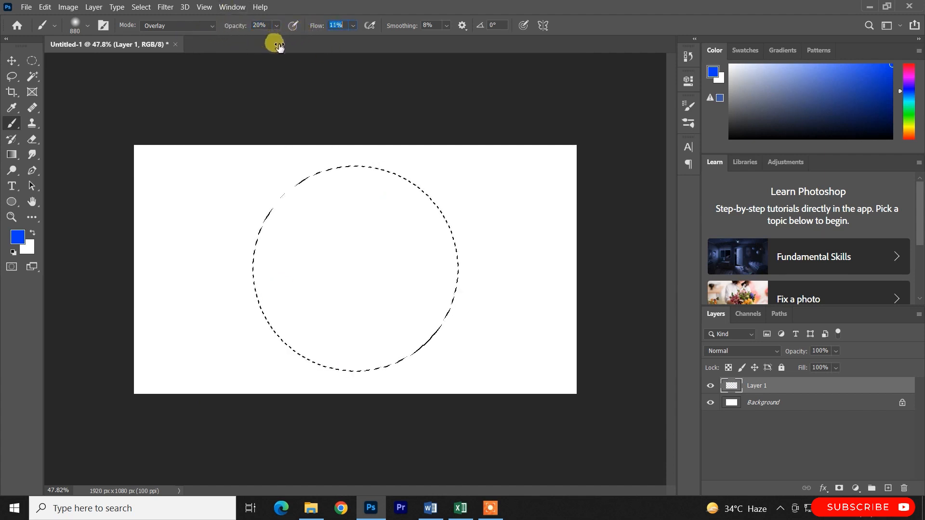
Cancel the foreground color choice and reset the colors to the default black and white
{"action": "left_click", "coordinate": [16, 239]}
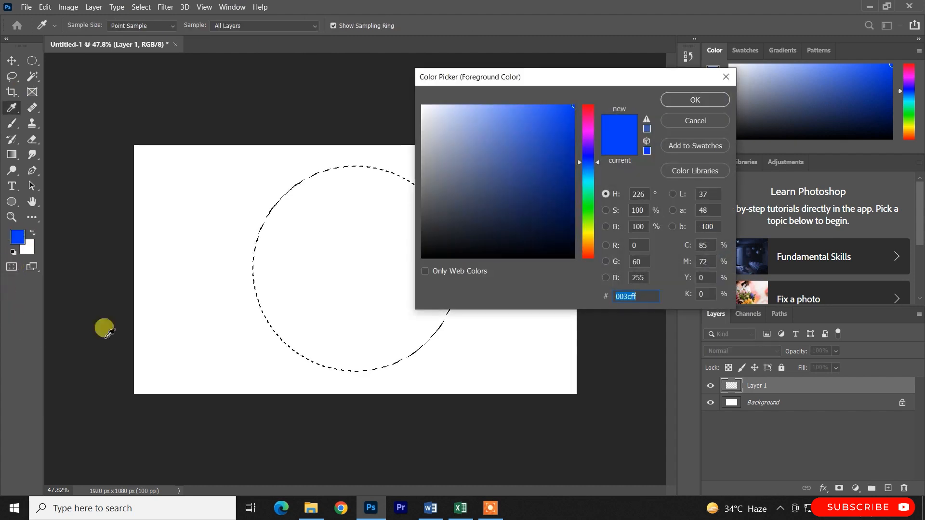
{"action": "left_click", "coordinate": [679, 124]}
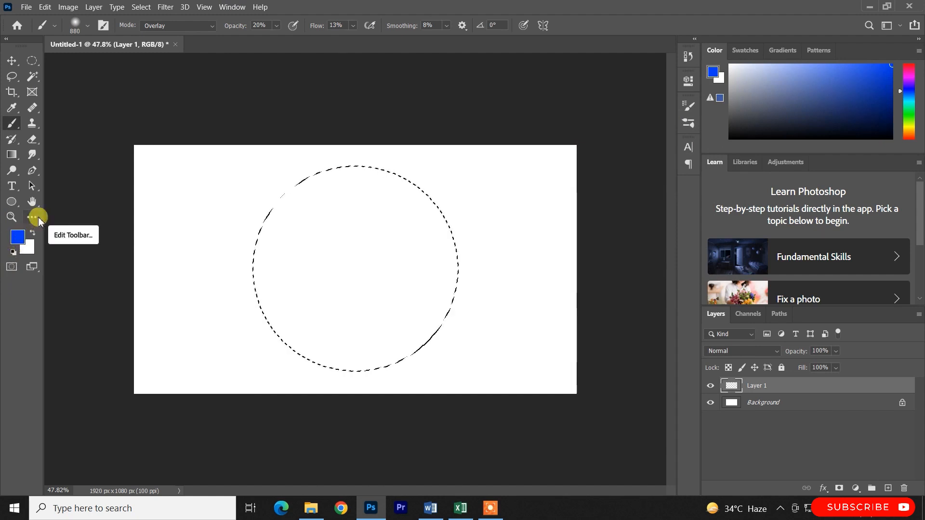
{"action": "key", "text": "d"}
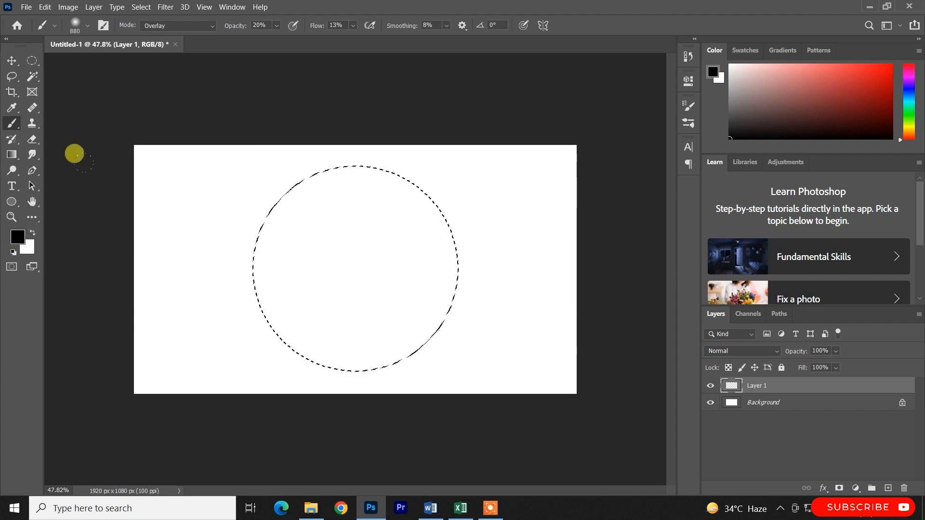
Build up black shading along the left side of the circular selection with repeated soft strokes
{"action": "mouse_move", "coordinate": [148, 62]}
{"action": "left_mouse_down"}
{"action": "mouse_move", "coordinate": [118, 219]}
{"action": "mouse_move", "coordinate": [119, 153]}
{"action": "mouse_move", "coordinate": [146, 110]}
{"action": "mouse_move", "coordinate": [87, 273]}
{"action": "mouse_move", "coordinate": [165, 75]}
{"action": "mouse_move", "coordinate": [57, 334]}
{"action": "mouse_move", "coordinate": [51, 375]}
{"action": "mouse_move", "coordinate": [105, 146]}
{"action": "mouse_move", "coordinate": [180, 57]}
{"action": "mouse_move", "coordinate": [83, 233]}
{"action": "mouse_move", "coordinate": [152, 202]}
{"action": "mouse_move", "coordinate": [224, 33]}
{"action": "mouse_move", "coordinate": [87, 125]}
{"action": "mouse_move", "coordinate": [201, 72]}
{"action": "mouse_move", "coordinate": [46, 157]}
{"action": "mouse_move", "coordinate": [218, 70]}
{"action": "mouse_move", "coordinate": [156, 128]}
{"action": "mouse_move", "coordinate": [101, 301]}
{"action": "mouse_move", "coordinate": [138, 160]}
{"action": "mouse_move", "coordinate": [147, 169]}
{"action": "mouse_move", "coordinate": [111, 333]}
{"action": "mouse_move", "coordinate": [144, 287]}
{"action": "mouse_move", "coordinate": [152, 287]}
{"action": "mouse_move", "coordinate": [131, 356]}
{"action": "mouse_move", "coordinate": [176, 299]}
{"action": "mouse_move", "coordinate": [151, 327]}
{"action": "mouse_move", "coordinate": [187, 314]}
{"action": "mouse_move", "coordinate": [161, 366]}
{"action": "mouse_move", "coordinate": [231, 314]}
{"action": "left_mouse_up"}
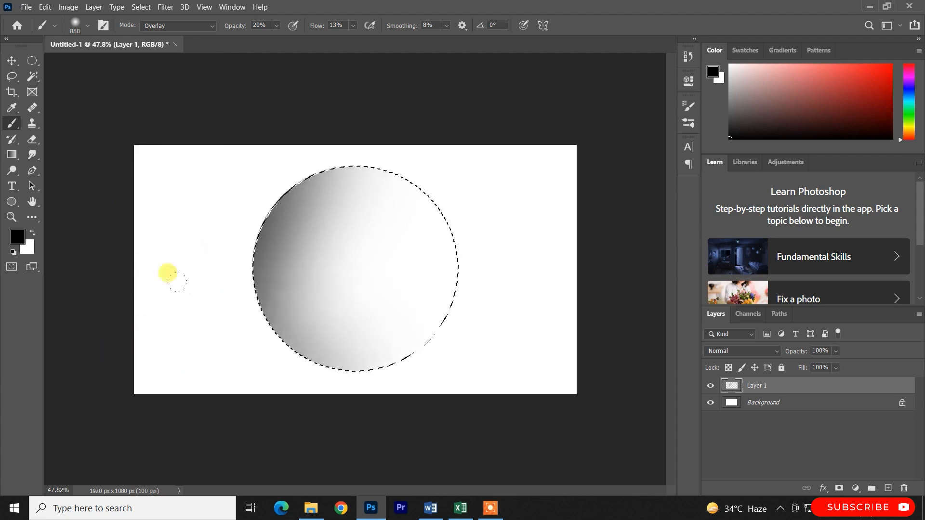
{"action": "mouse_move", "coordinate": [167, 273]}
{"action": "left_mouse_down"}
{"action": "mouse_move", "coordinate": [191, 246]}
{"action": "mouse_move", "coordinate": [124, 281]}
{"action": "mouse_move", "coordinate": [176, 228]}
{"action": "mouse_move", "coordinate": [104, 267]}
{"action": "mouse_move", "coordinate": [170, 201]}
{"action": "mouse_move", "coordinate": [60, 274]}
{"action": "mouse_move", "coordinate": [143, 209]}
{"action": "mouse_move", "coordinate": [133, 272]}
{"action": "mouse_move", "coordinate": [155, 248]}
{"action": "mouse_move", "coordinate": [114, 313]}
{"action": "mouse_move", "coordinate": [173, 294]}
{"action": "mouse_move", "coordinate": [183, 303]}
{"action": "mouse_move", "coordinate": [149, 347]}
{"action": "mouse_move", "coordinate": [207, 318]}
{"action": "mouse_move", "coordinate": [203, 337]}
{"action": "mouse_move", "coordinate": [263, 317]}
{"action": "mouse_move", "coordinate": [183, 380]}
{"action": "mouse_move", "coordinate": [230, 302]}
{"action": "mouse_move", "coordinate": [204, 319]}
{"action": "mouse_move", "coordinate": [185, 282]}
{"action": "mouse_move", "coordinate": [208, 242]}
{"action": "mouse_move", "coordinate": [123, 274]}
{"action": "mouse_move", "coordinate": [213, 207]}
{"action": "mouse_move", "coordinate": [126, 240]}
{"action": "mouse_move", "coordinate": [236, 323]}
{"action": "left_mouse_up"}
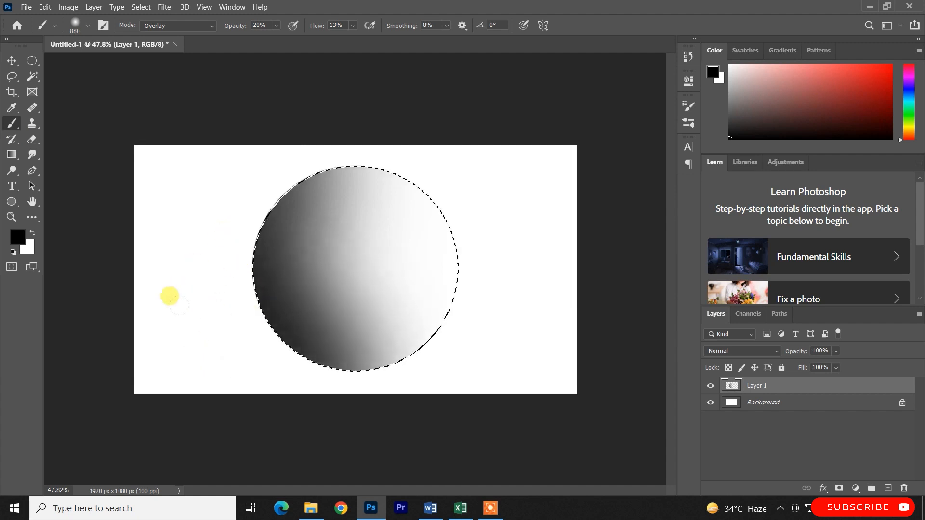
{"action": "mouse_move", "coordinate": [169, 295]}
{"action": "left_mouse_down"}
{"action": "mouse_move", "coordinate": [207, 172]}
{"action": "mouse_move", "coordinate": [187, 170]}
{"action": "mouse_move", "coordinate": [156, 130]}
{"action": "mouse_move", "coordinate": [203, 109]}
{"action": "mouse_move", "coordinate": [157, 96]}
{"action": "mouse_move", "coordinate": [226, 96]}
{"action": "mouse_move", "coordinate": [173, 73]}
{"action": "mouse_move", "coordinate": [284, 104]}
{"action": "mouse_move", "coordinate": [236, 119]}
{"action": "mouse_move", "coordinate": [236, 108]}
{"action": "mouse_move", "coordinate": [245, 117]}
{"action": "mouse_move", "coordinate": [186, 67]}
{"action": "mouse_move", "coordinate": [241, 167]}
{"action": "mouse_move", "coordinate": [148, 126]}
{"action": "left_mouse_up"}
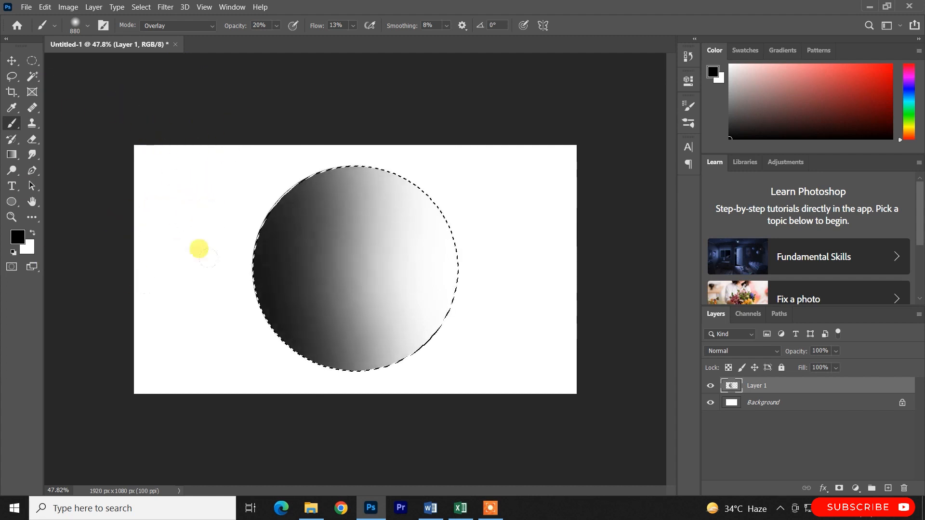
{"action": "mouse_move", "coordinate": [201, 215]}
{"action": "left_mouse_down"}
{"action": "mouse_move", "coordinate": [283, 95]}
{"action": "mouse_move", "coordinate": [95, 154]}
{"action": "mouse_move", "coordinate": [245, 106]}
{"action": "mouse_move", "coordinate": [191, 137]}
{"action": "left_mouse_up"}
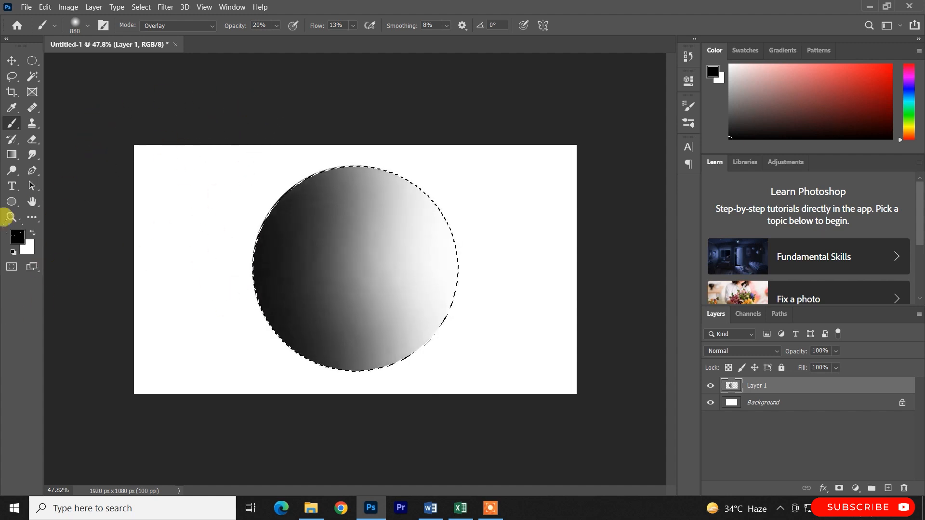
Deepen the black shading along the circle's left side with the brush Opacity set to 56%, and deselect the circle
{"action": "left_click_drag", "start_coordinate": [233, 28], "coordinate": [248, 24]}
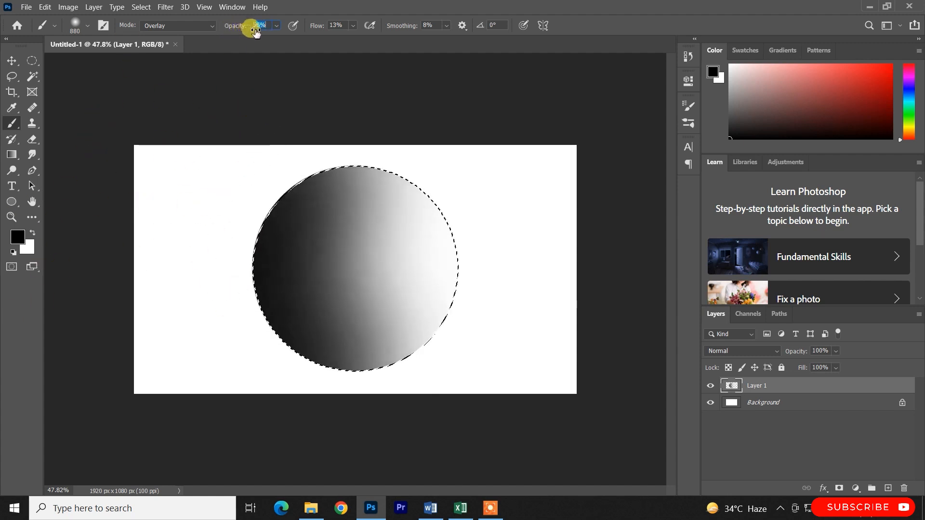
{"action": "left_click_drag", "start_coordinate": [172, 89], "coordinate": [186, 399]}
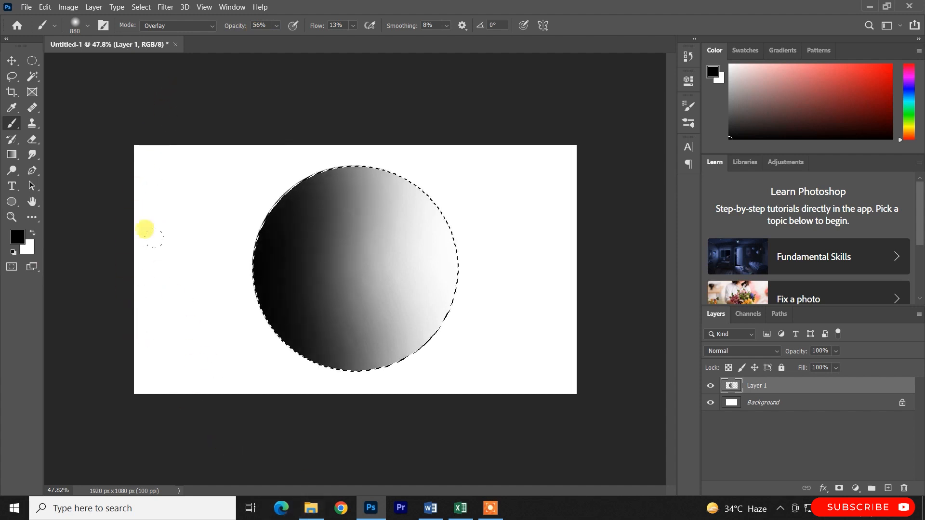
{"action": "key", "text": "ctrl+d"}
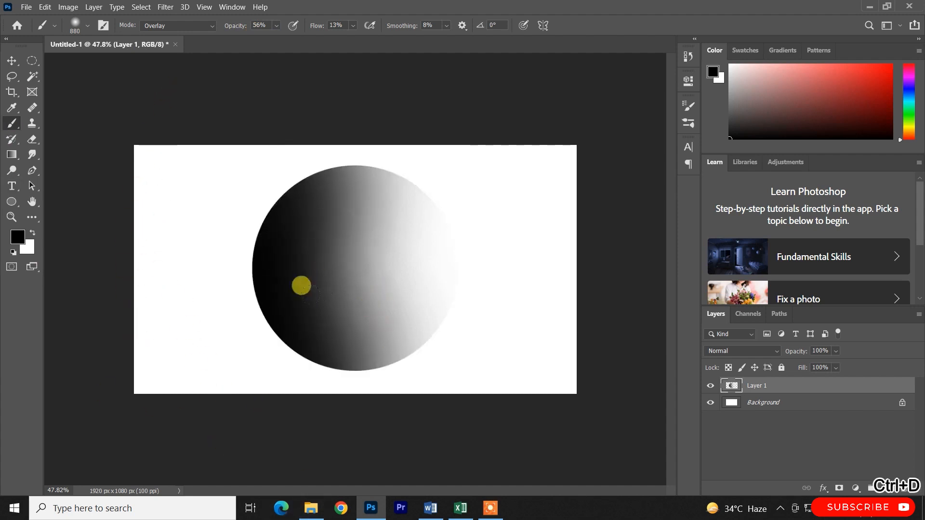
{"action": "scroll", "coordinate": [377, 363], "scroll_direction": "down", "scroll_amount": 2}
{"action": "scroll", "coordinate": [362, 203], "scroll_direction": "up", "scroll_amount": 3}
Try moving the shaded sphere layer slightly down the canvas, and undo the move
{"action": "key", "text": "v"}
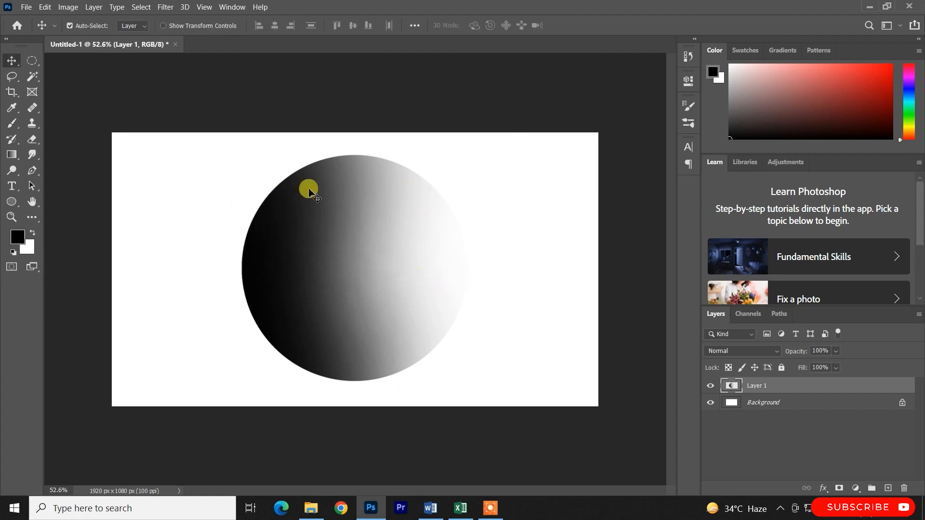
{"action": "left_click_drag", "start_coordinate": [355, 285], "coordinate": [354, 308]}
{"action": "key", "text": "ctrl"}
{"action": "key", "text": "ctrl+z"}
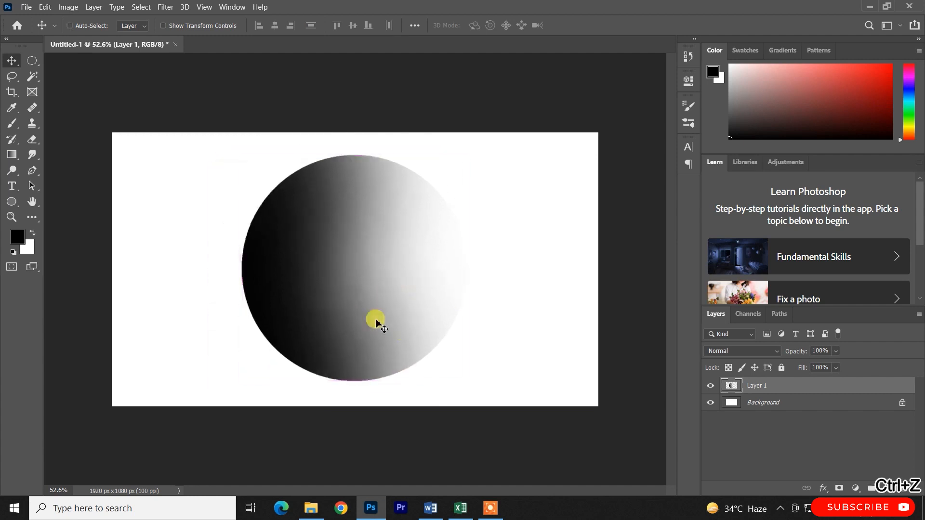
Remove the shaded sphere layer so that only the blank Background layer is left
{"action": "key", "text": "z"}
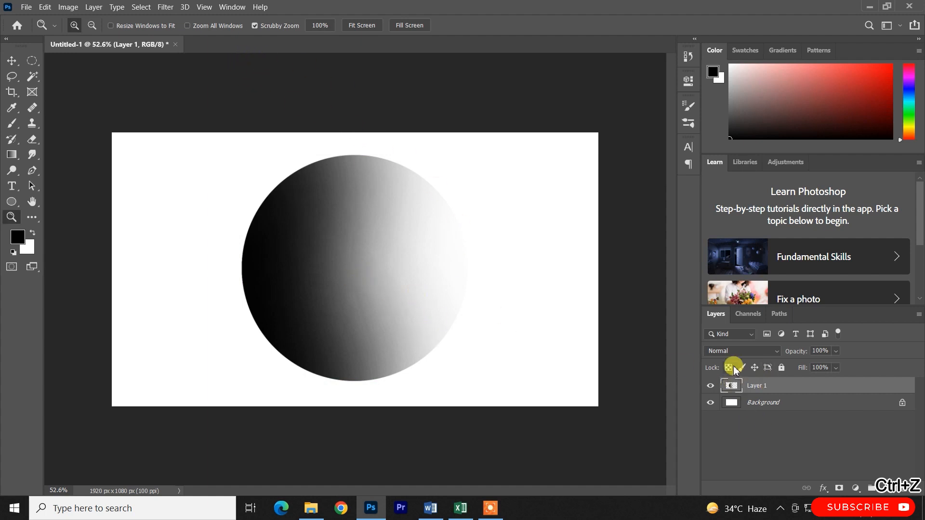
{"action": "key", "text": "ctrl+z"}
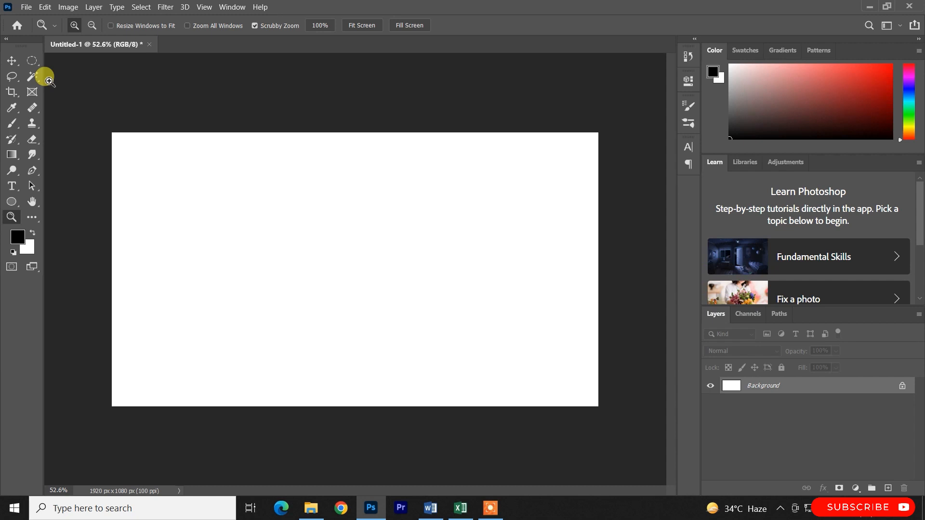
Switch back to the Brush tool and review its brush settings and stroke preview, closing them without changes
{"action": "left_click", "coordinate": [12, 123]}
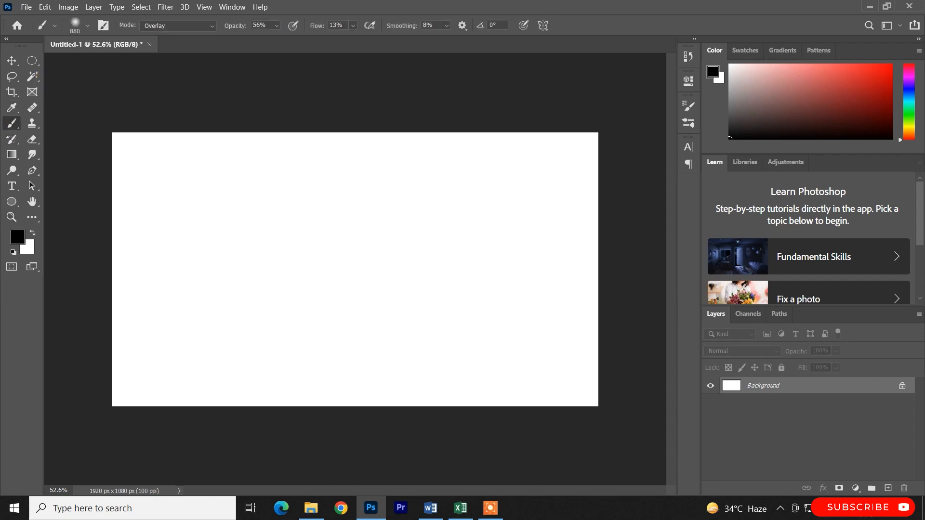
{"action": "left_click", "coordinate": [103, 26]}
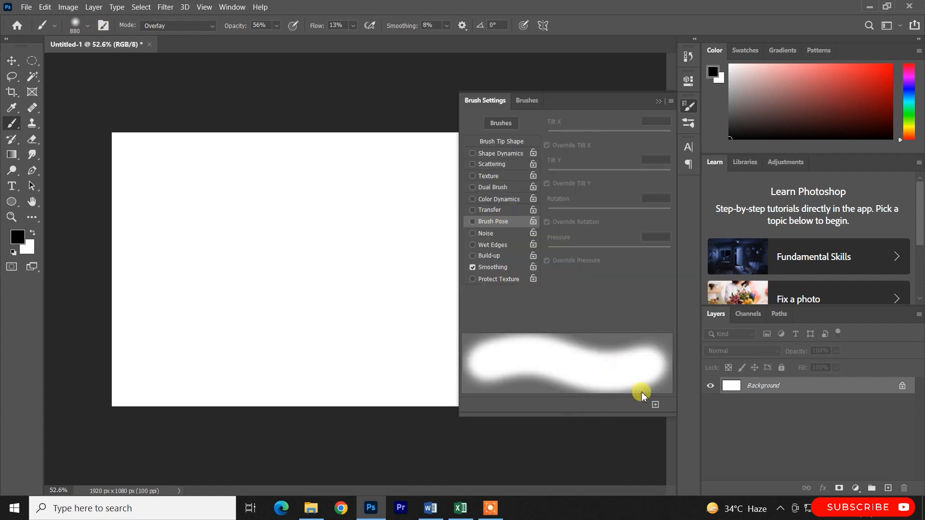
{"action": "left_click", "coordinate": [658, 102]}
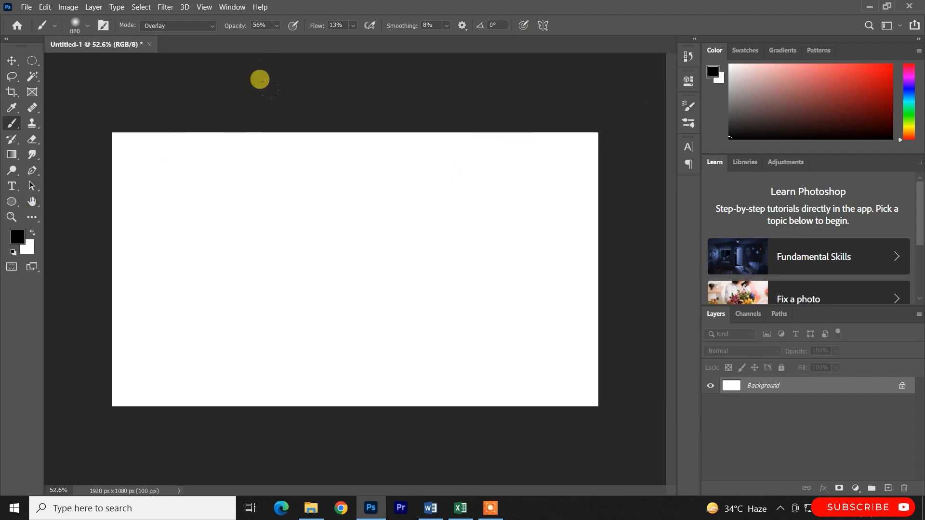